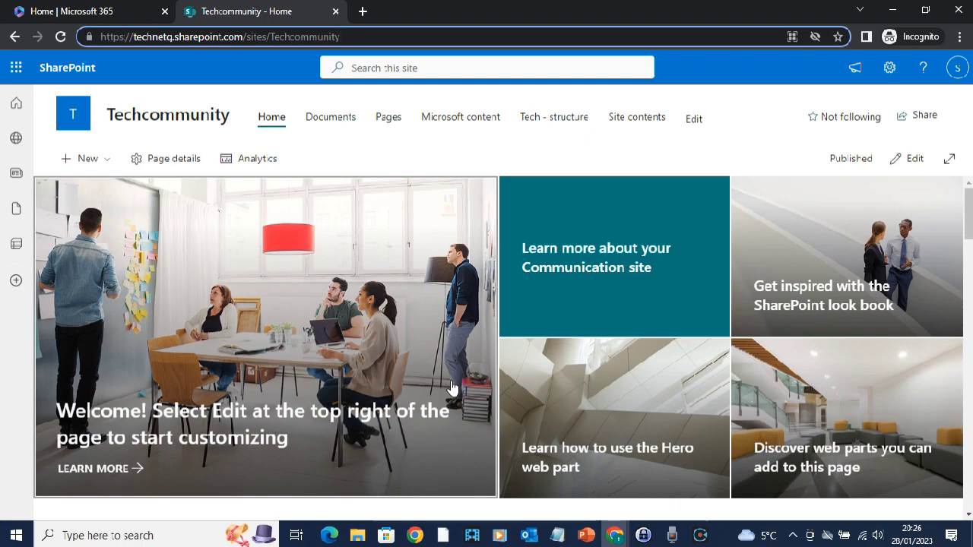
Look over the Techcommunity home page and open the site's Documents library
{"action": "scroll", "coordinate": [452, 386], "scroll_direction": "down", "scroll_amount": 5}
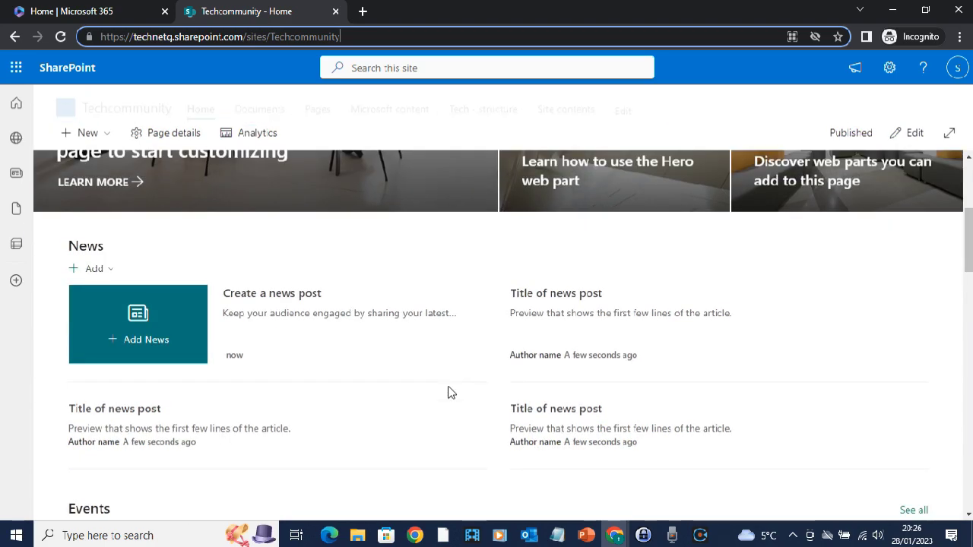
{"action": "scroll", "coordinate": [450, 393], "scroll_direction": "down", "scroll_amount": 7}
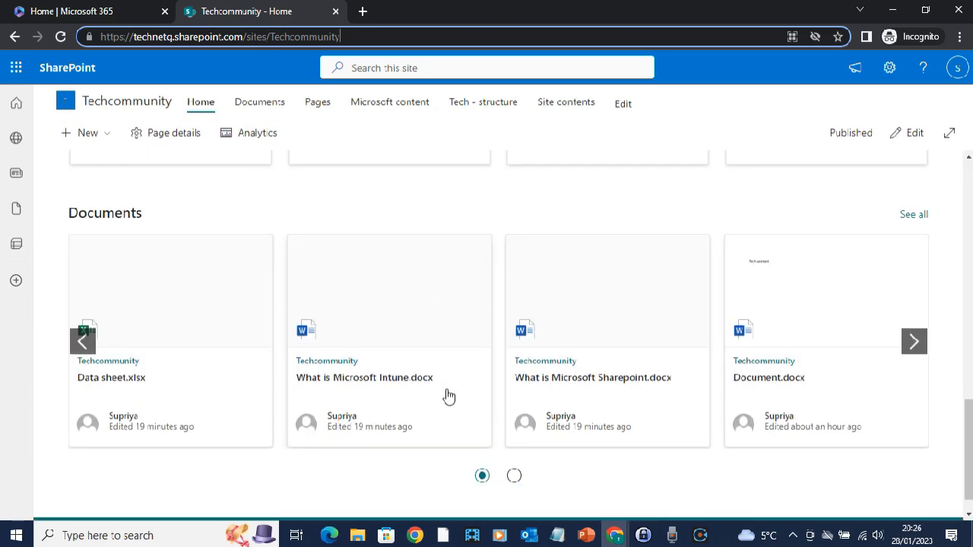
{"action": "scroll", "coordinate": [449, 396], "scroll_direction": "up", "scroll_amount": 10}
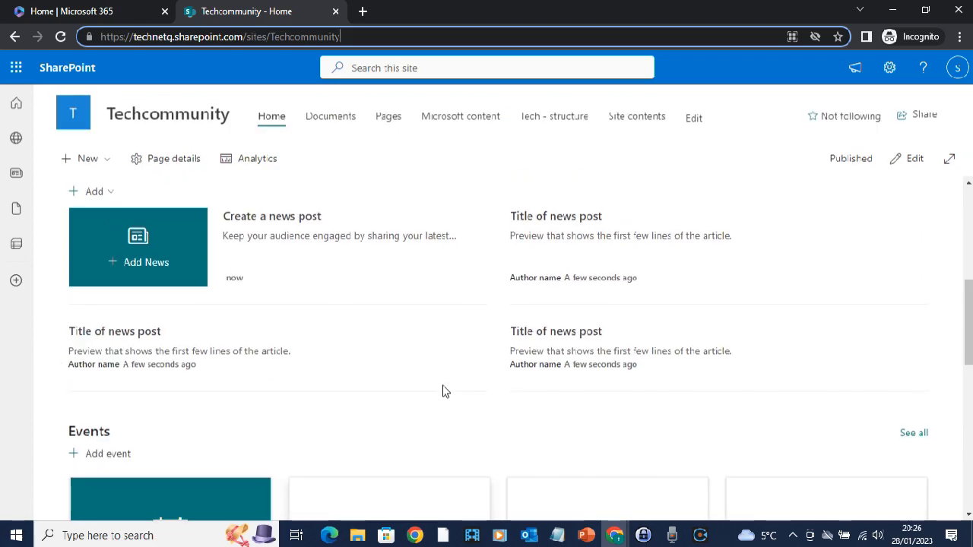
{"action": "scroll", "coordinate": [446, 391], "scroll_direction": "up", "scroll_amount": 2}
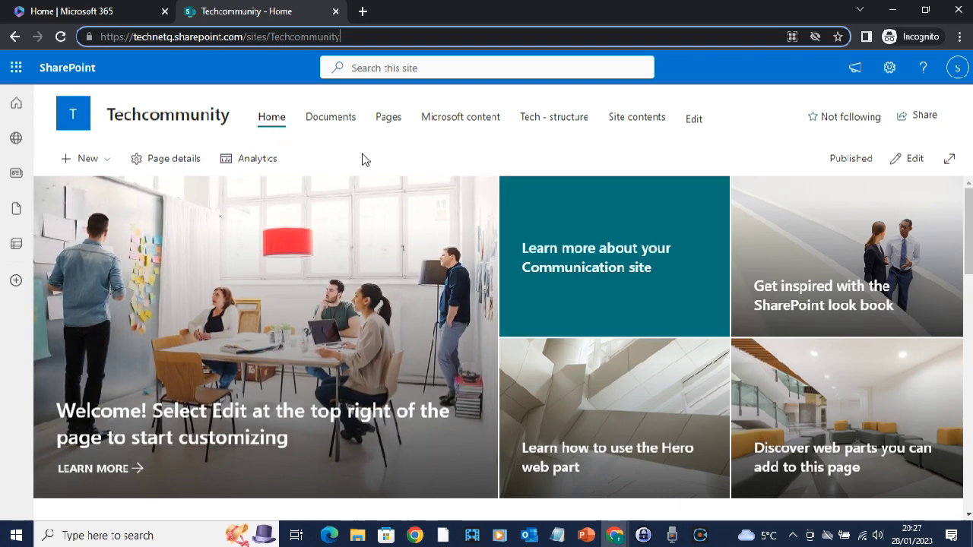
{"action": "left_click", "coordinate": [343, 124]}
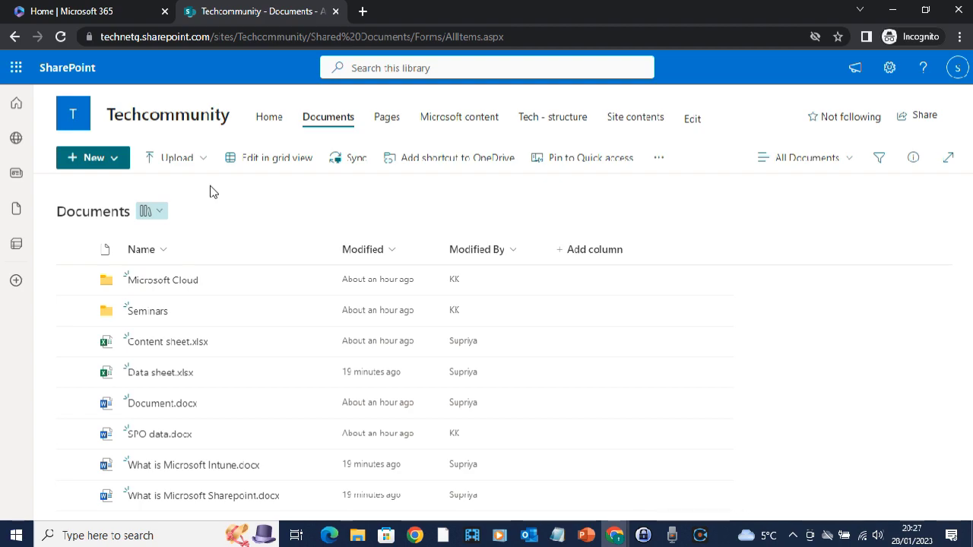
Create a folder named Test in the Documents library
{"action": "left_click", "coordinate": [114, 161]}
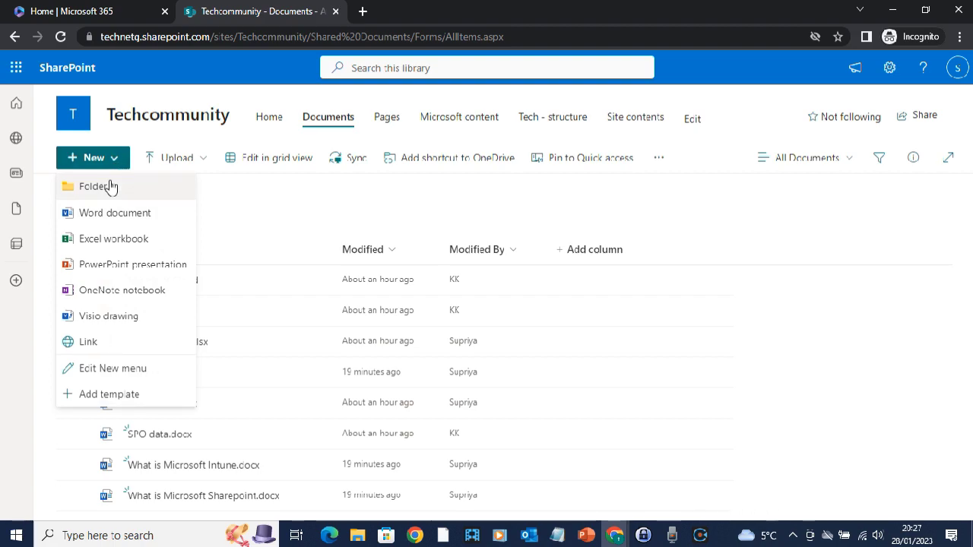
{"action": "left_click", "coordinate": [81, 186]}
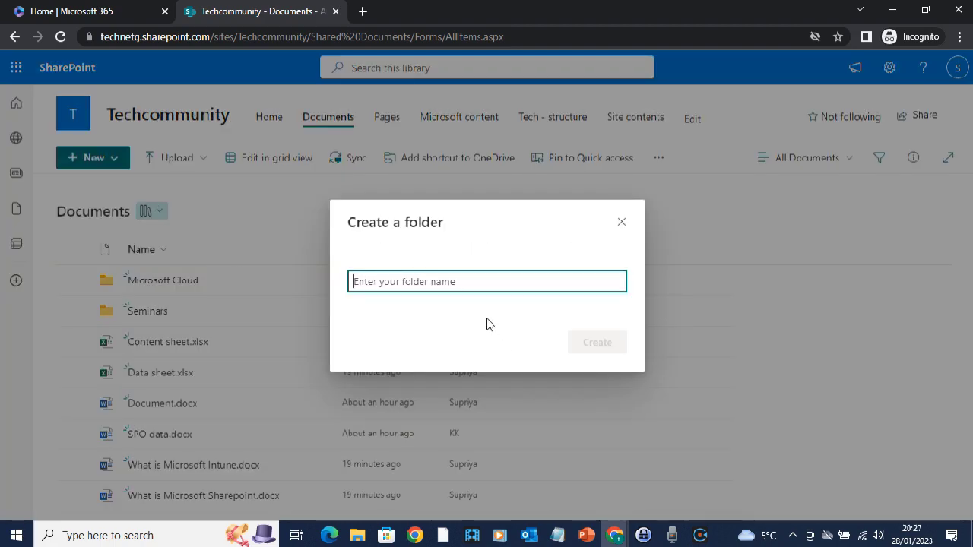
{"action": "type", "text": "TEs"}
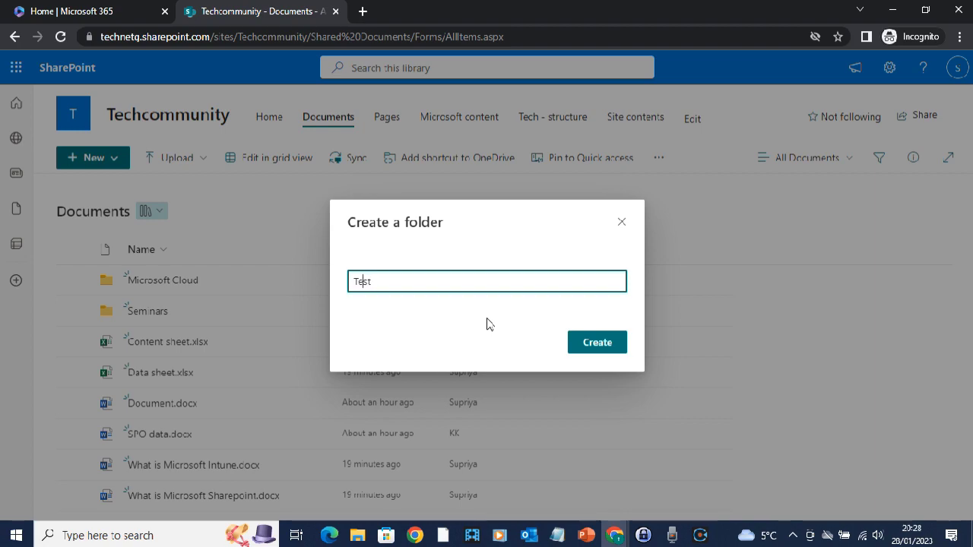
{"action": "left_click", "coordinate": [570, 346]}
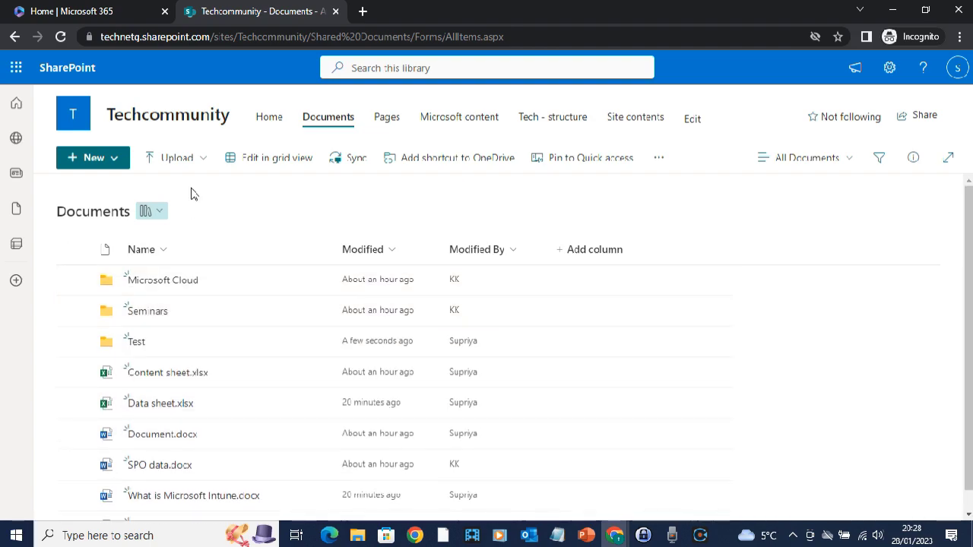
Upload the files Data sheet, What is Microsoft Intune and What is Microsoft Sharepoint from the local Sharepoint folder to the Documents library
{"action": "left_click", "coordinate": [202, 159]}
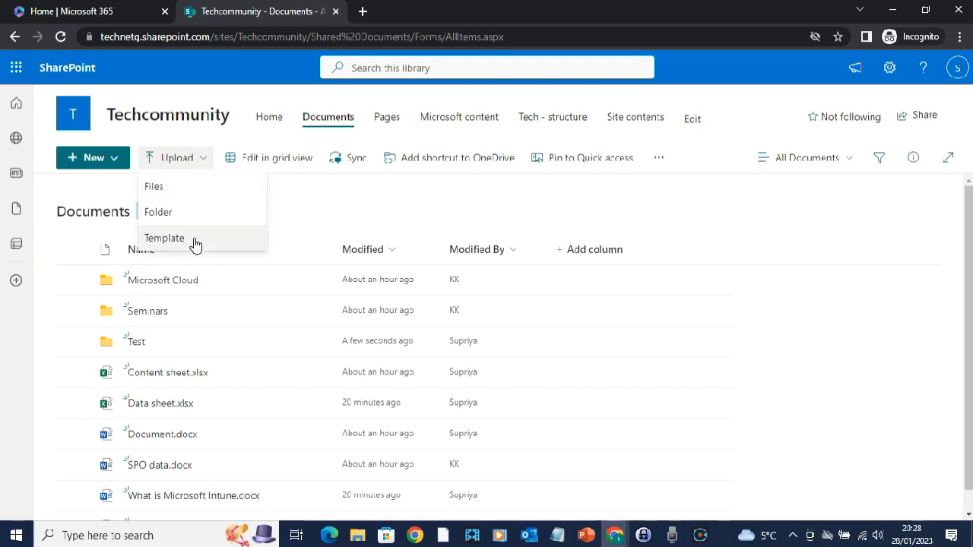
{"action": "left_click", "coordinate": [198, 199]}
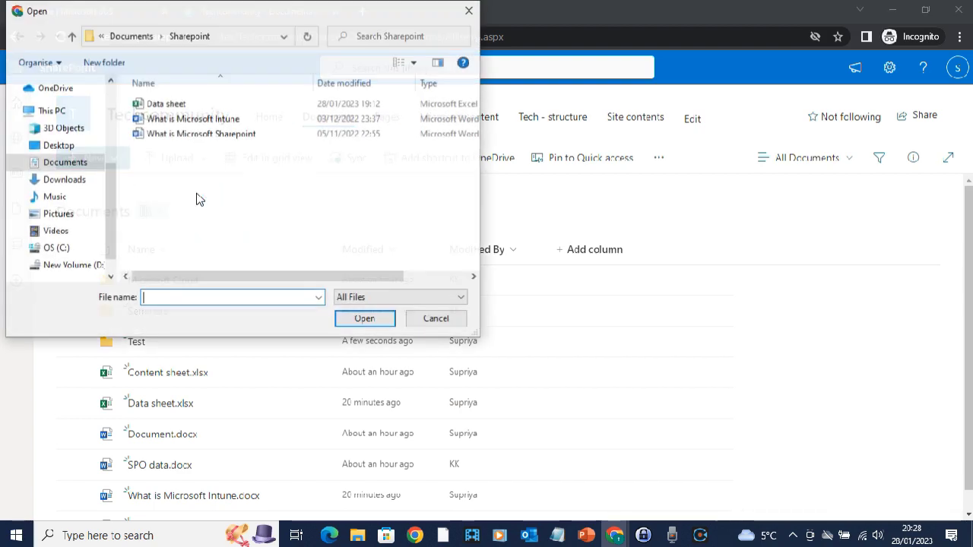
{"action": "left_click", "coordinate": [199, 121]}
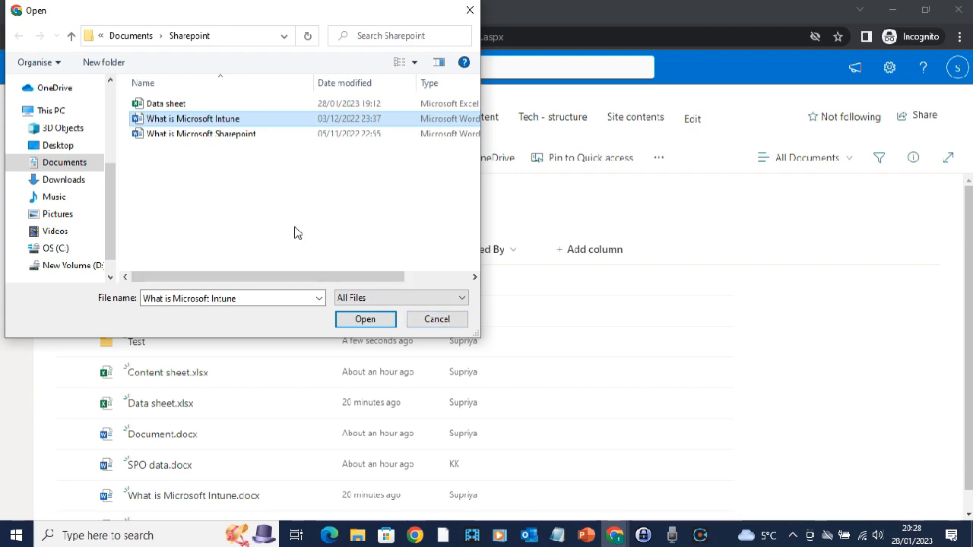
{"action": "left_click", "coordinate": [236, 136]}
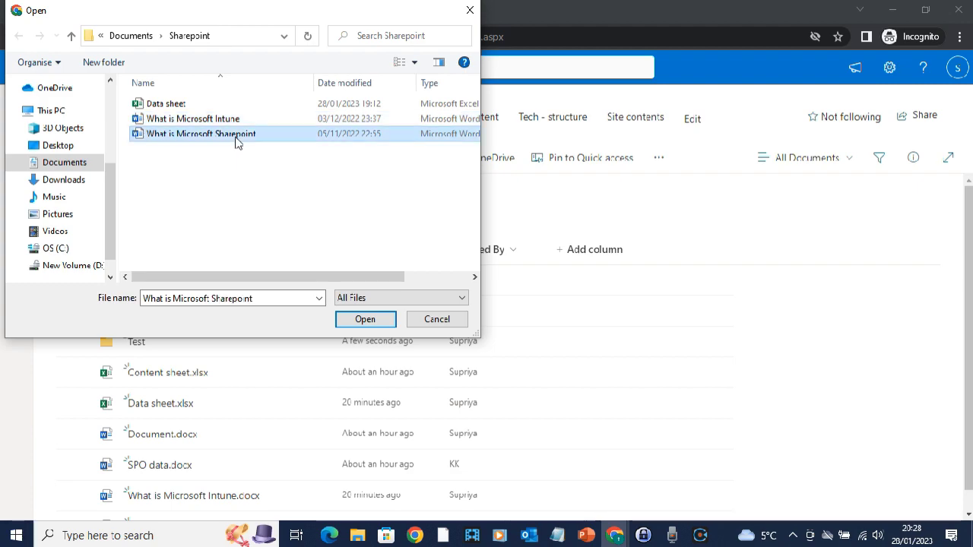
{"action": "left_click", "coordinate": [234, 122]}
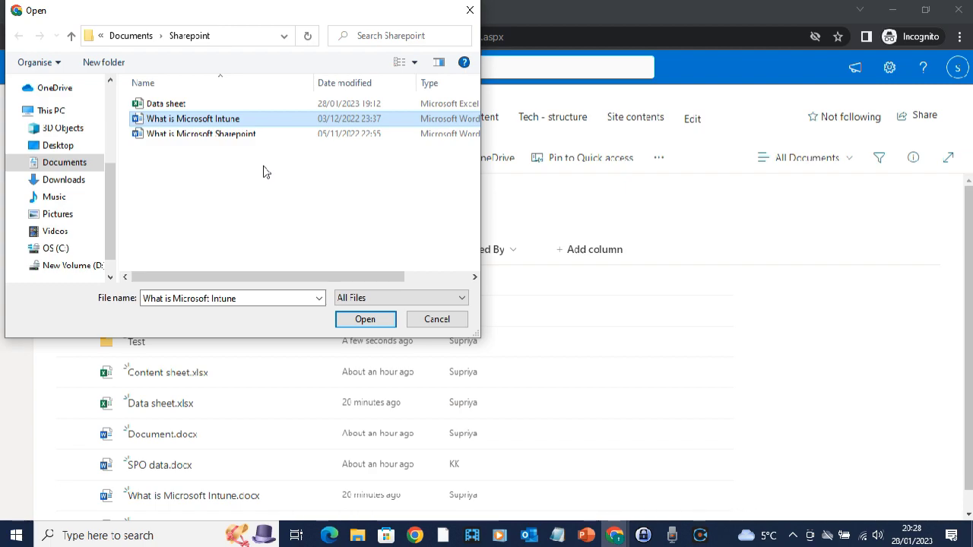
{"action": "left_click", "coordinate": [209, 108], "text": "ctrl"}
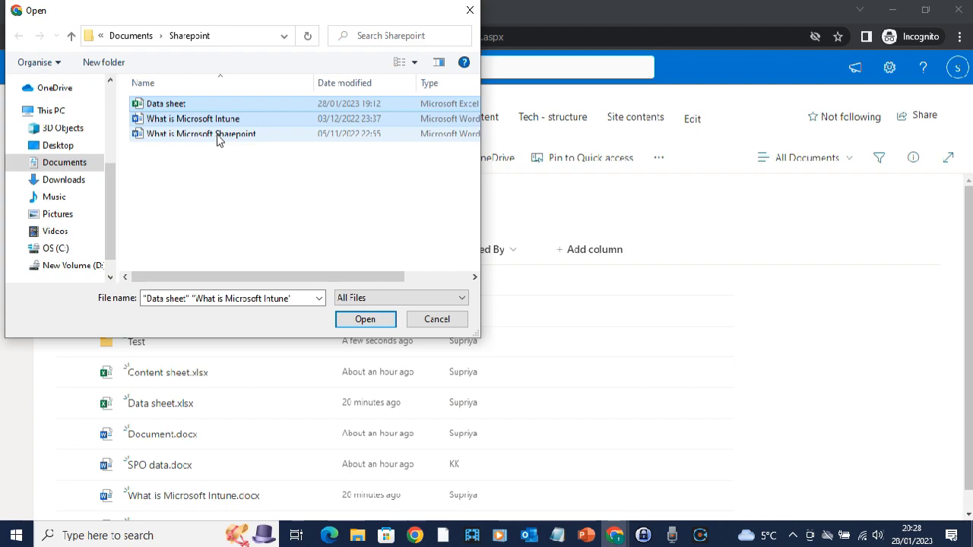
{"action": "left_click", "coordinate": [218, 137], "text": "ctrl"}
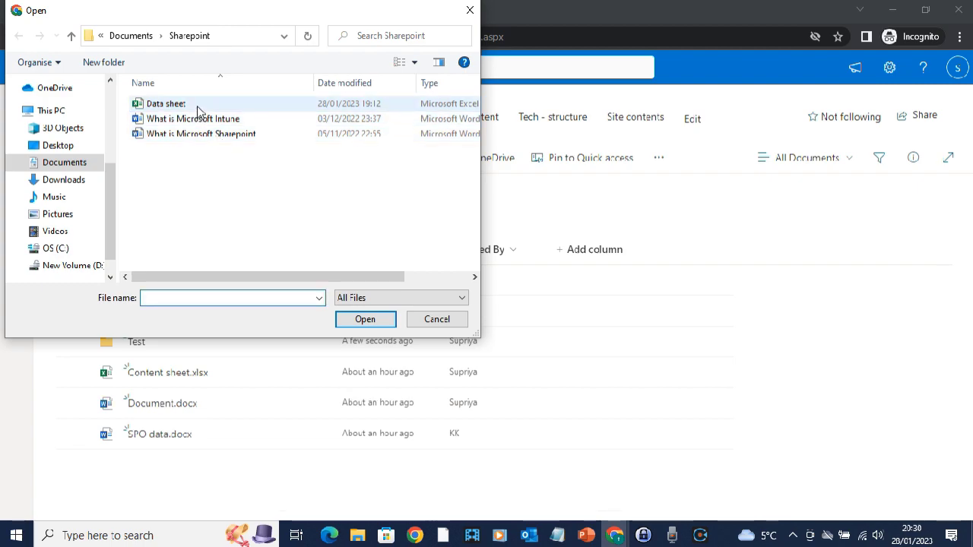
{"action": "left_click", "coordinate": [198, 106]}
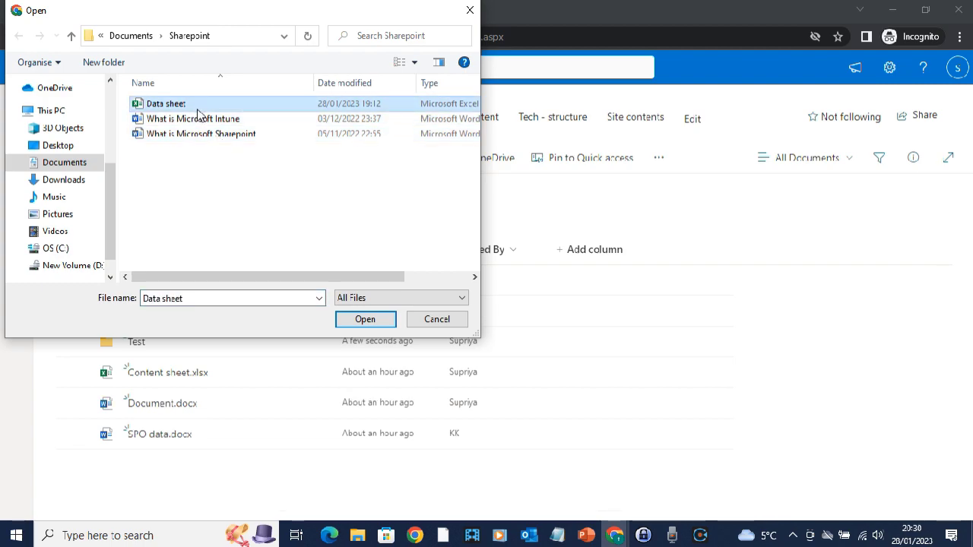
{"action": "left_click", "coordinate": [202, 123], "text": "ctrl"}
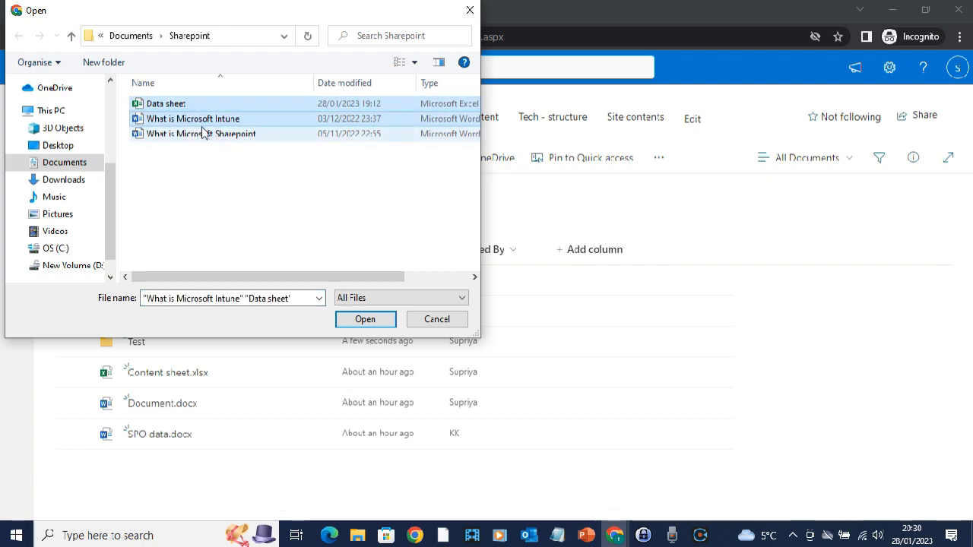
{"action": "left_click", "coordinate": [211, 137], "text": "ctrl"}
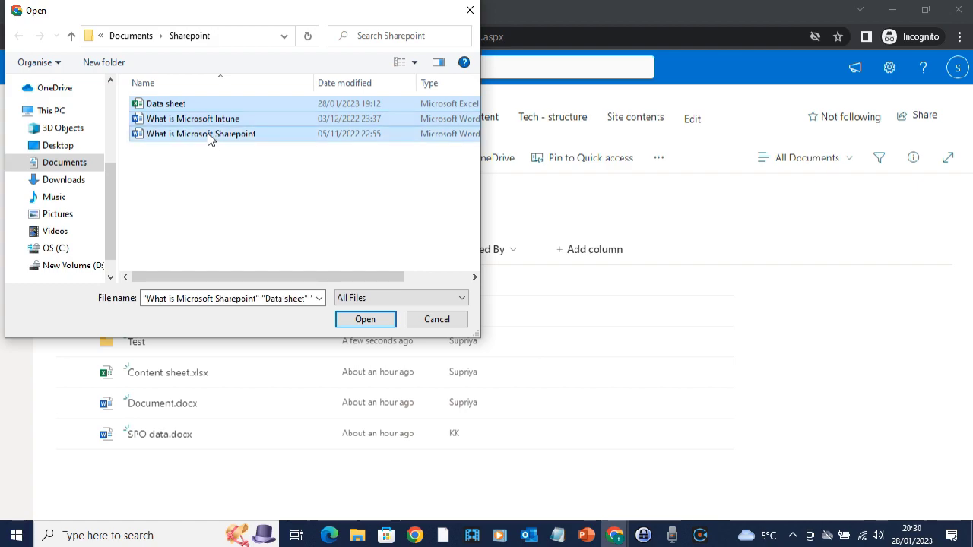
{"action": "left_click", "coordinate": [365, 320]}
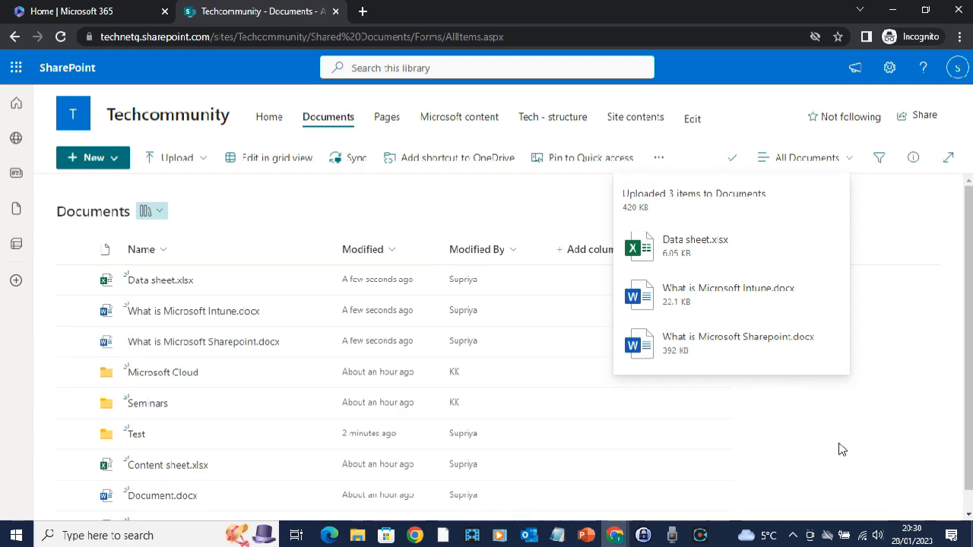
Widen the Modified column in the Documents library list
{"action": "scroll", "coordinate": [558, 383], "scroll_direction": "down", "scroll_amount": 1}
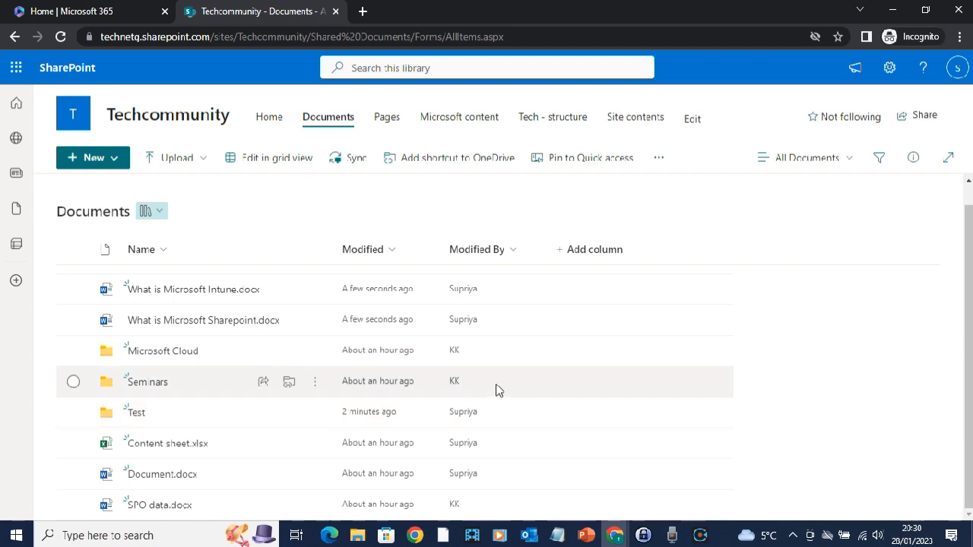
{"action": "scroll", "coordinate": [497, 418], "scroll_direction": "up", "scroll_amount": 1}
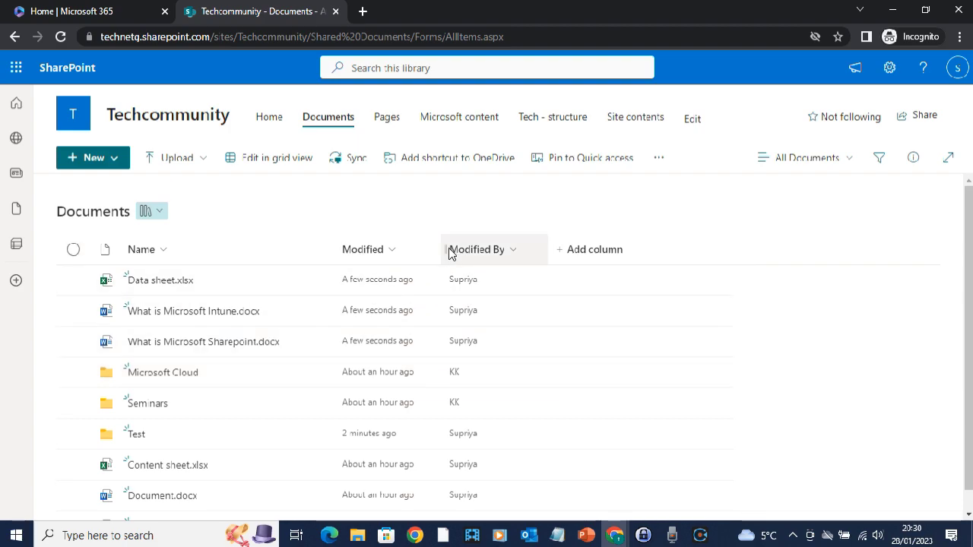
{"action": "left_click_drag", "start_coordinate": [444, 247], "coordinate": [501, 251]}
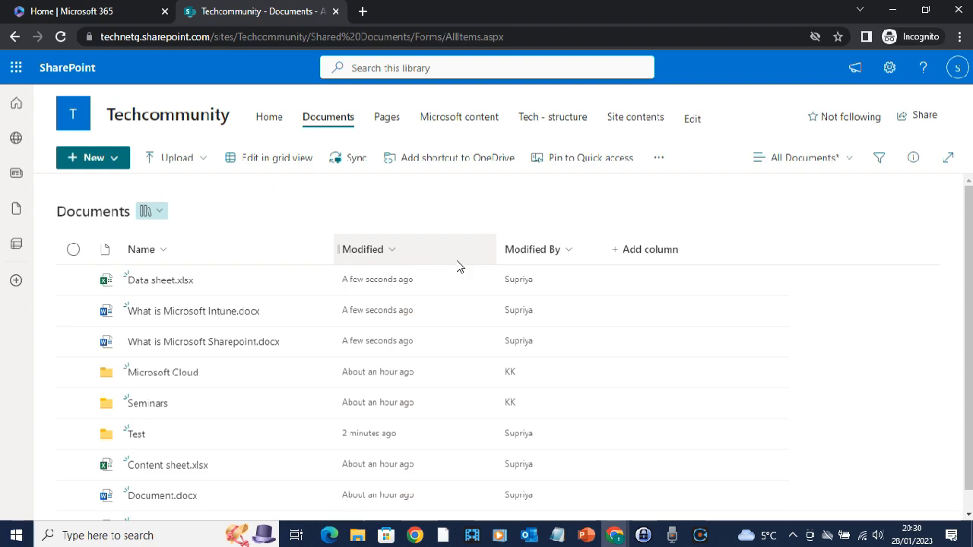
Open the sharing dialog for What is Microsoft Intune.docx
{"action": "scroll", "coordinate": [448, 330], "scroll_direction": "down", "scroll_amount": 1}
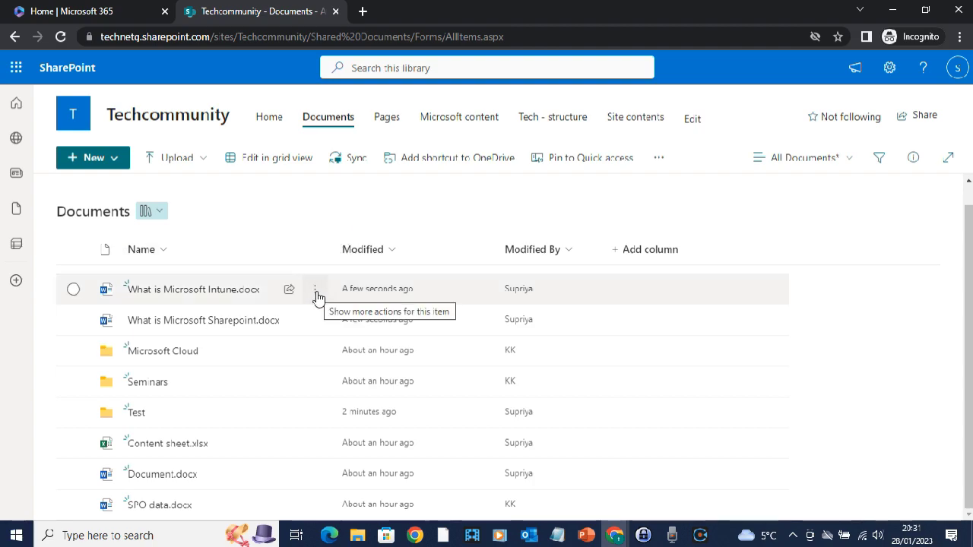
{"action": "left_click", "coordinate": [317, 294]}
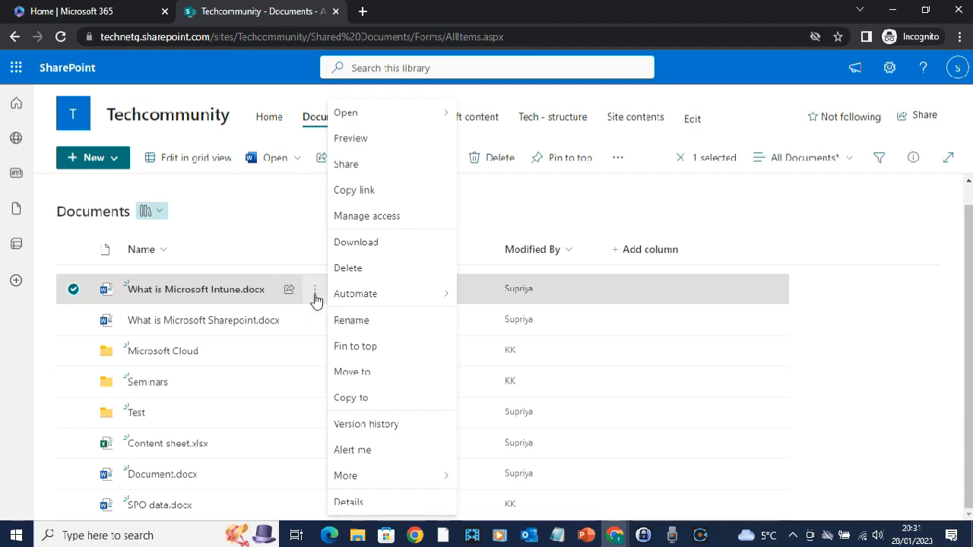
{"action": "left_click", "coordinate": [313, 241]}
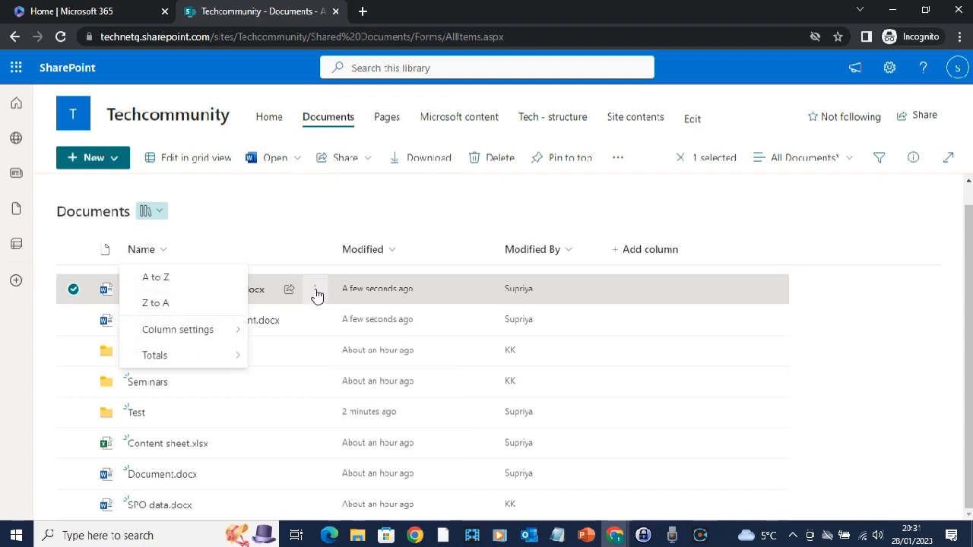
{"action": "left_click", "coordinate": [317, 233]}
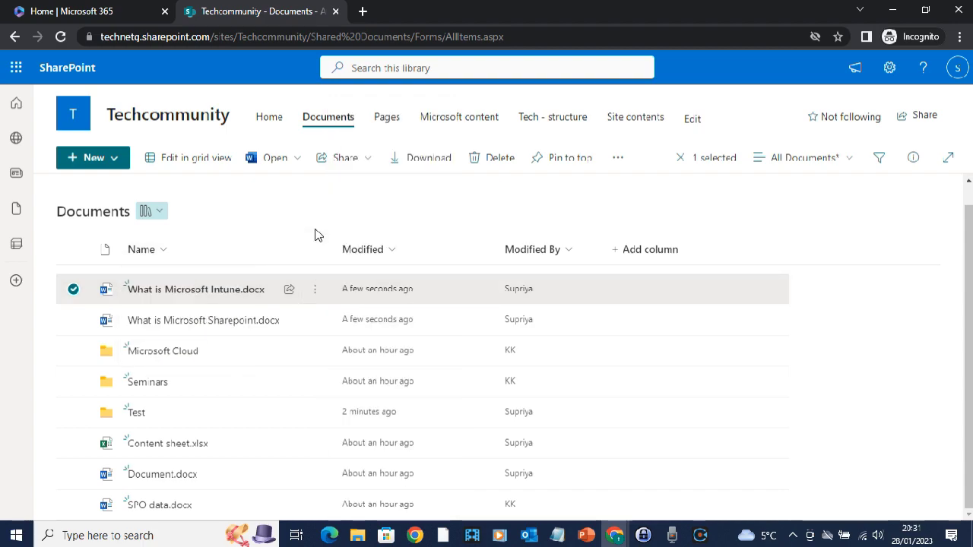
{"action": "left_click", "coordinate": [316, 293]}
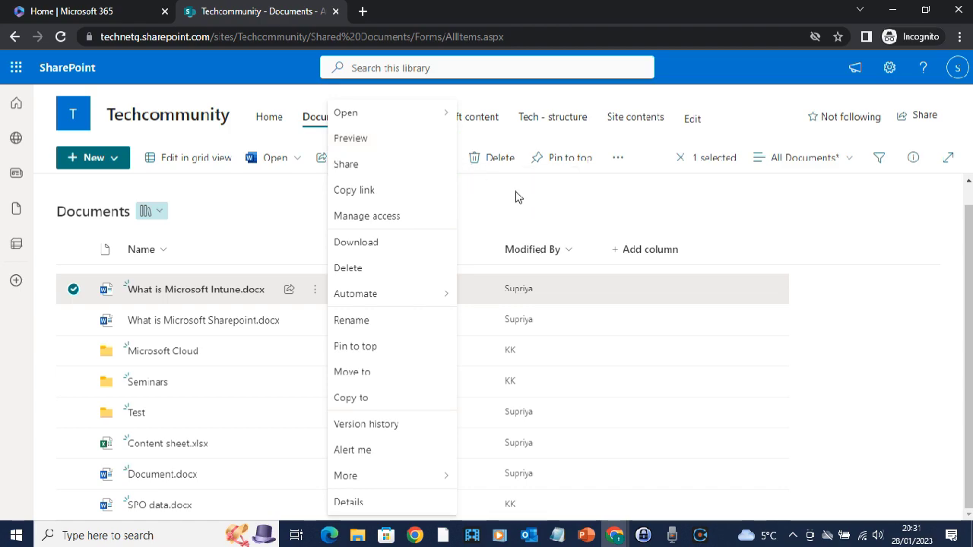
{"action": "left_click", "coordinate": [362, 168]}
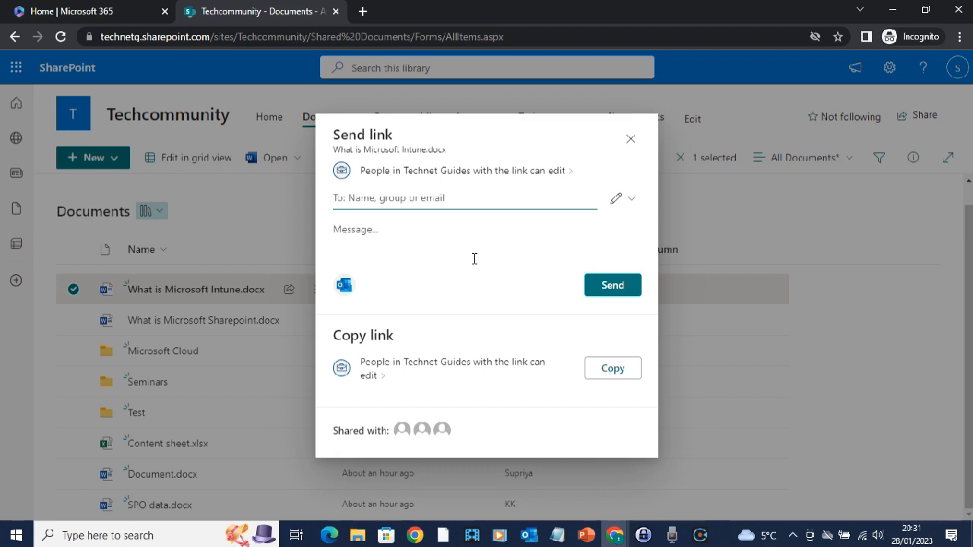
In the sharing link's settings, choose People in Technet Guides with the link and set the permission to Can view
{"action": "left_click", "coordinate": [482, 173]}
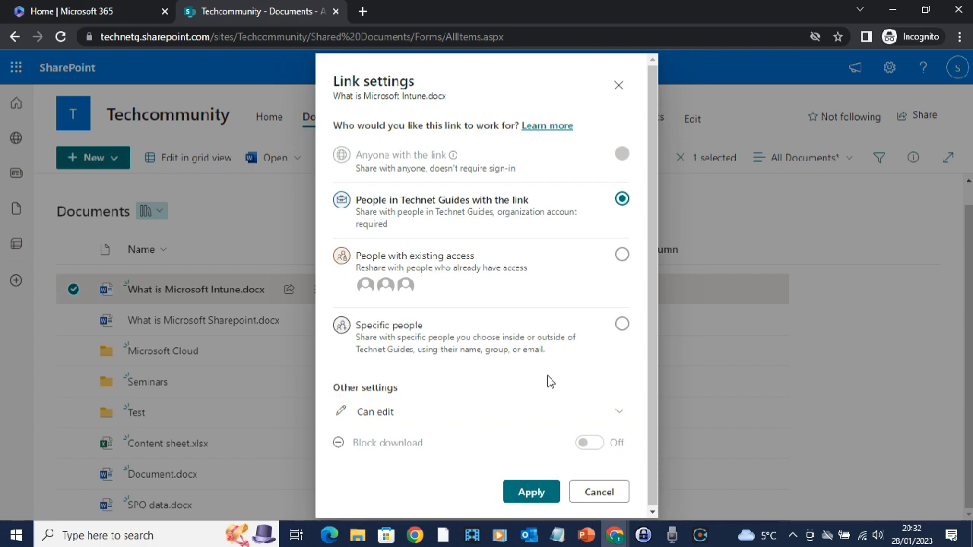
{"action": "left_click", "coordinate": [621, 256]}
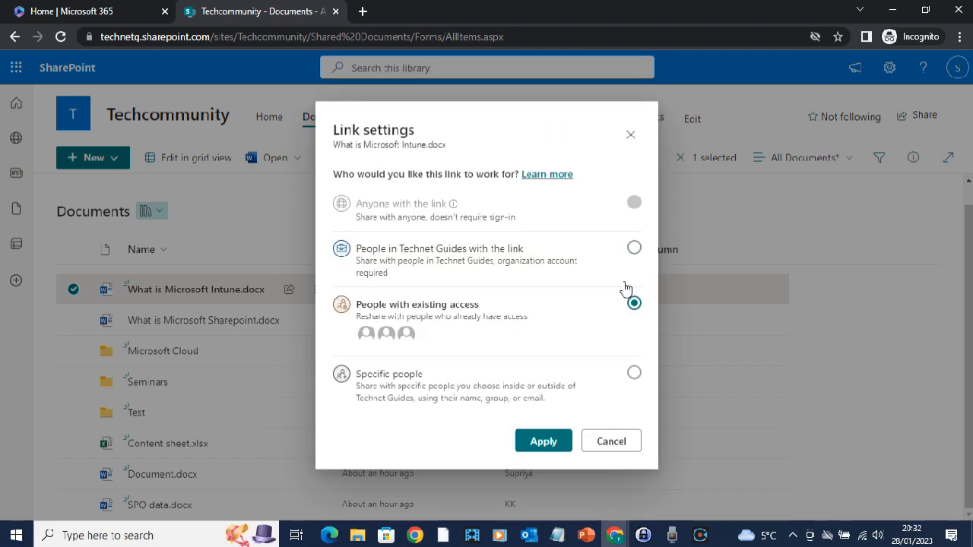
{"action": "left_click", "coordinate": [634, 372]}
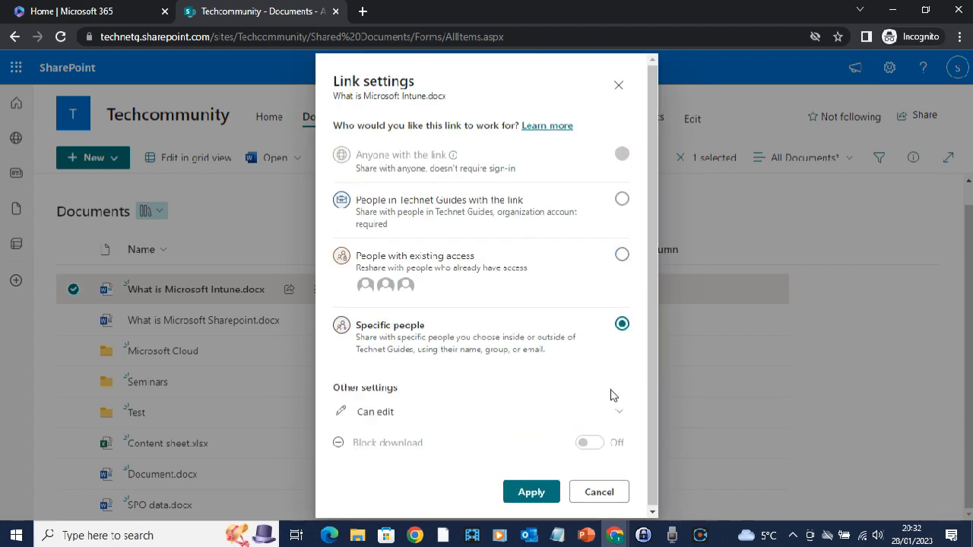
{"action": "left_click", "coordinate": [621, 199]}
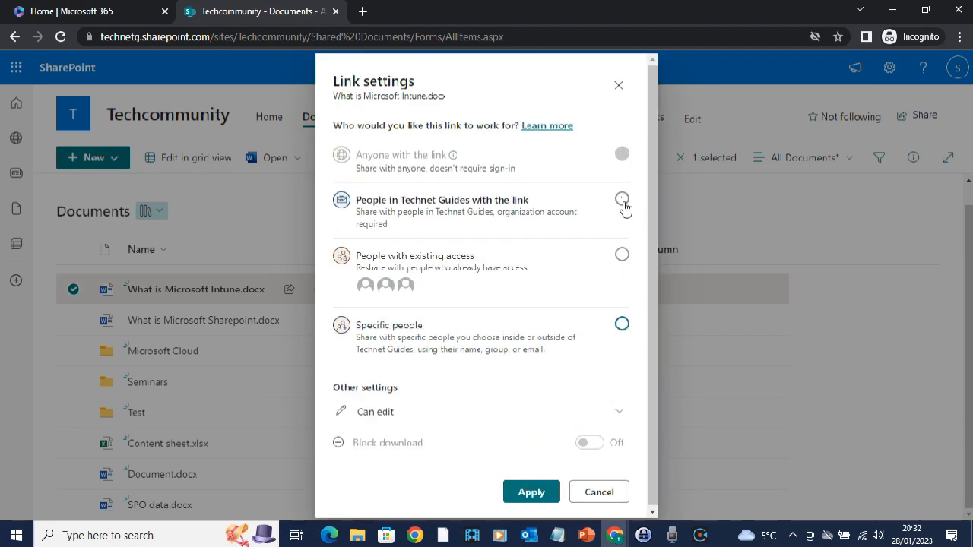
{"action": "left_click", "coordinate": [624, 413]}
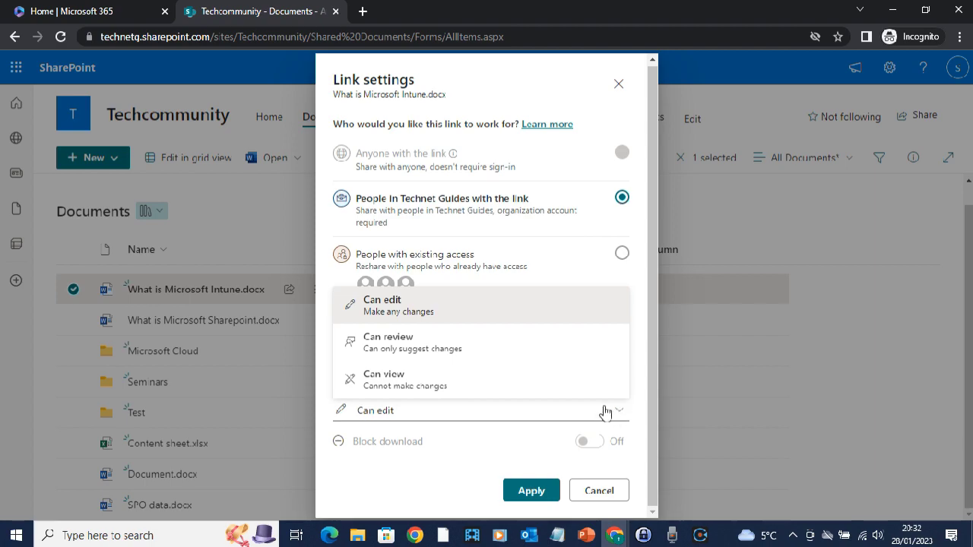
{"action": "left_click", "coordinate": [454, 389]}
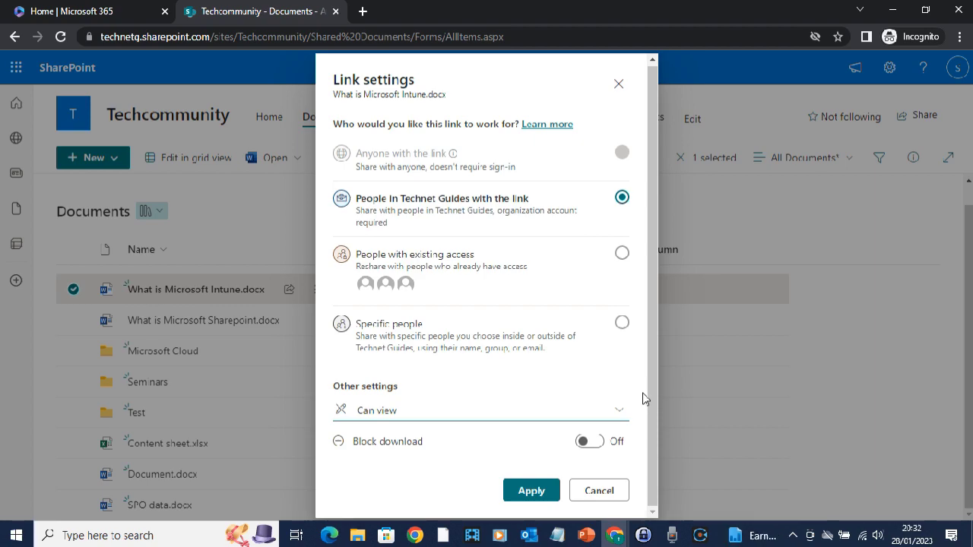
Apply the link settings and send the What is Microsoft Intune.docx link to the colleague found by name in the organization directory
{"action": "left_click", "coordinate": [531, 490]}
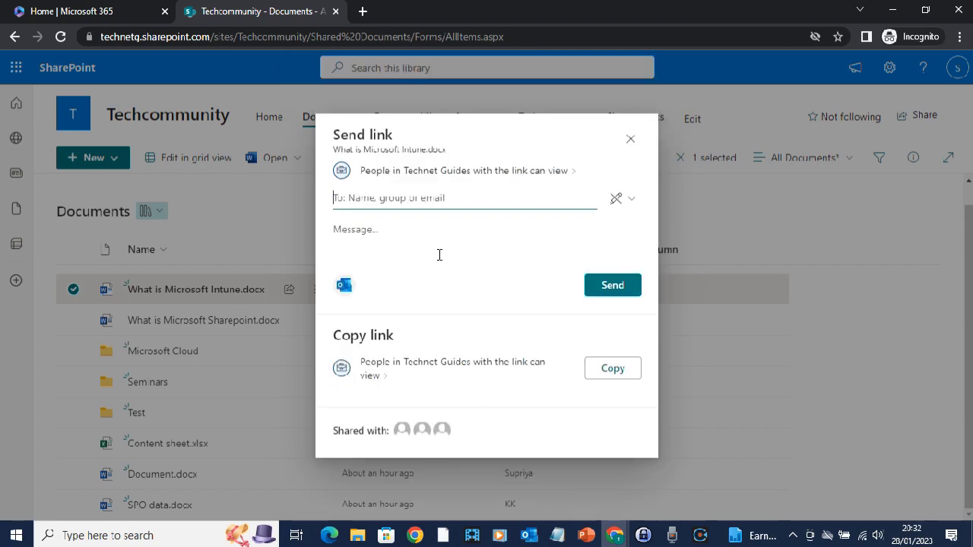
{"action": "left_click", "coordinate": [433, 201]}
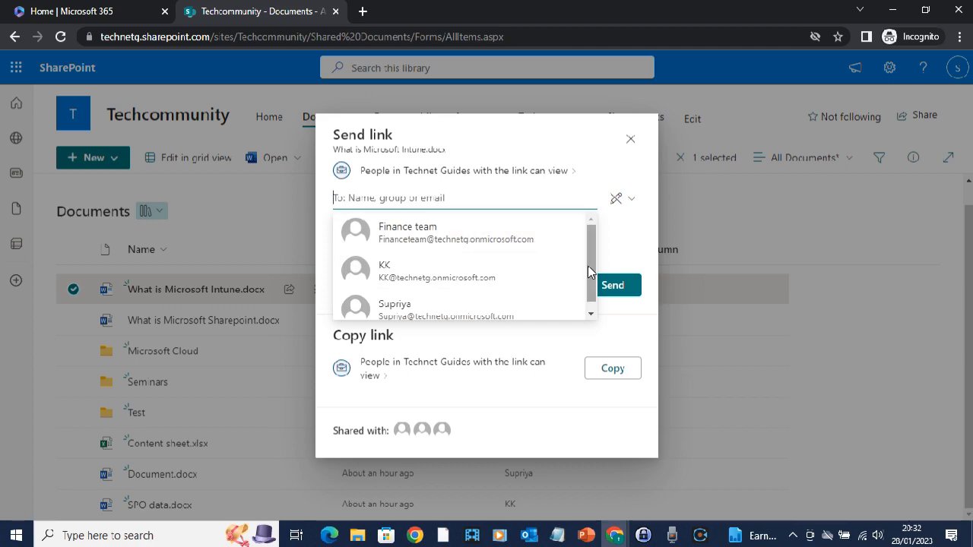
{"action": "left_click", "coordinate": [430, 197]}
{"action": "type", "text": "lu"}
{"action": "type", "text": "ny"}
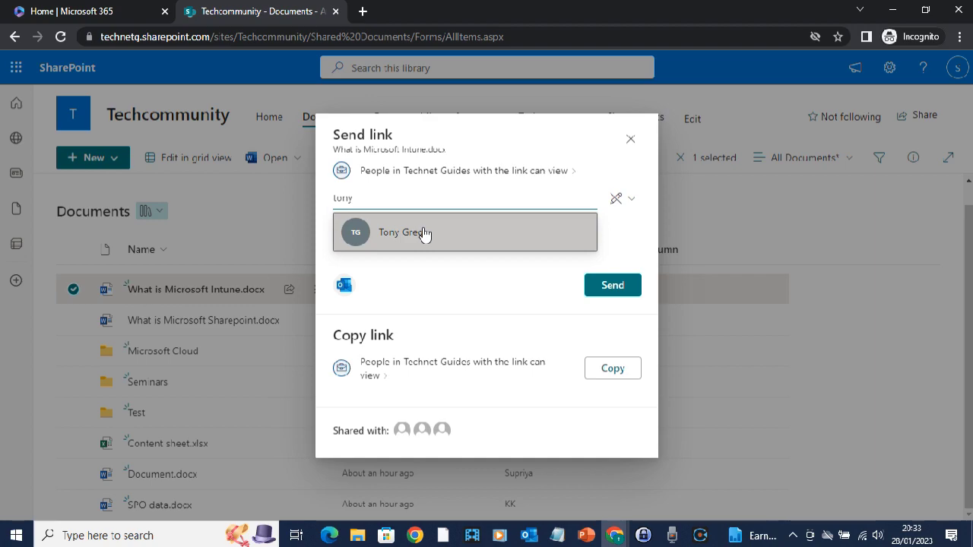
{"action": "left_click", "coordinate": [424, 231]}
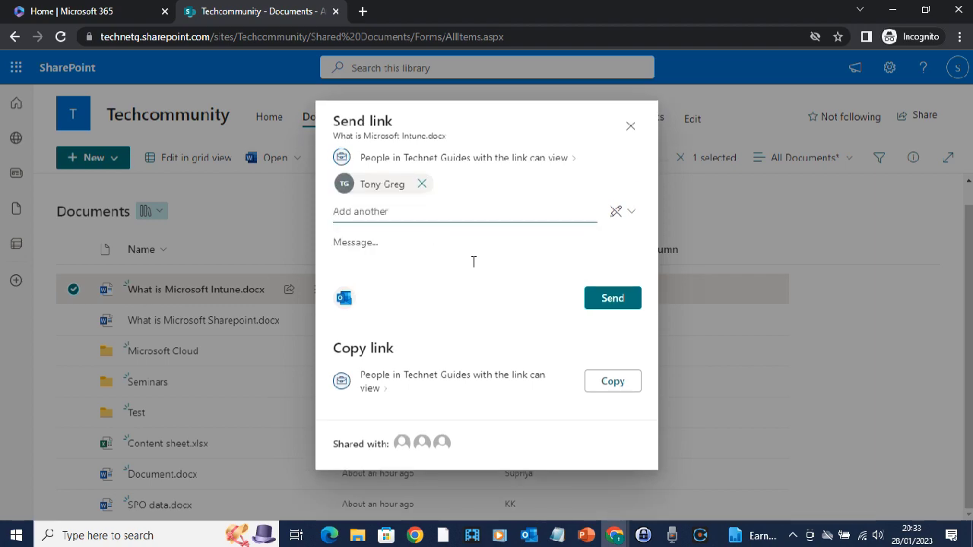
{"action": "left_click", "coordinate": [621, 300]}
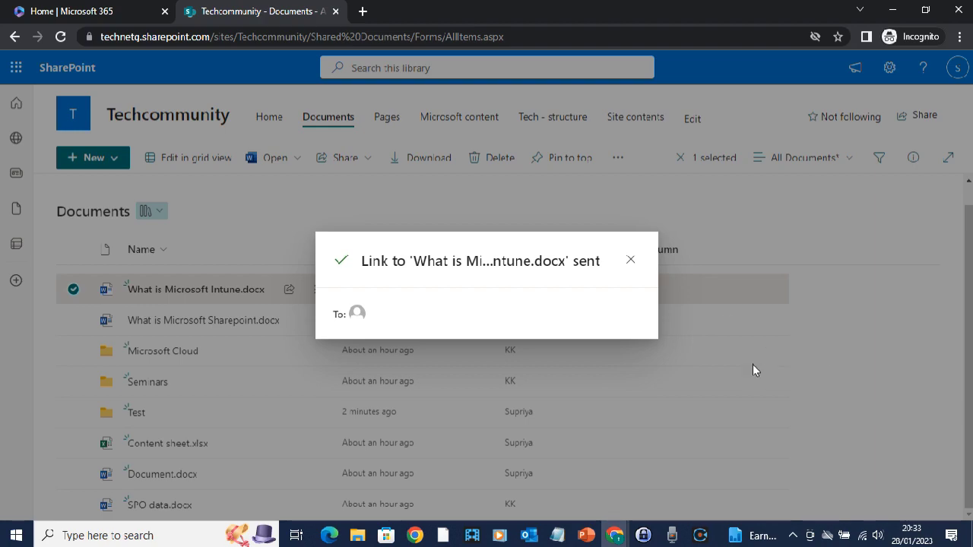
{"action": "left_click", "coordinate": [631, 262]}
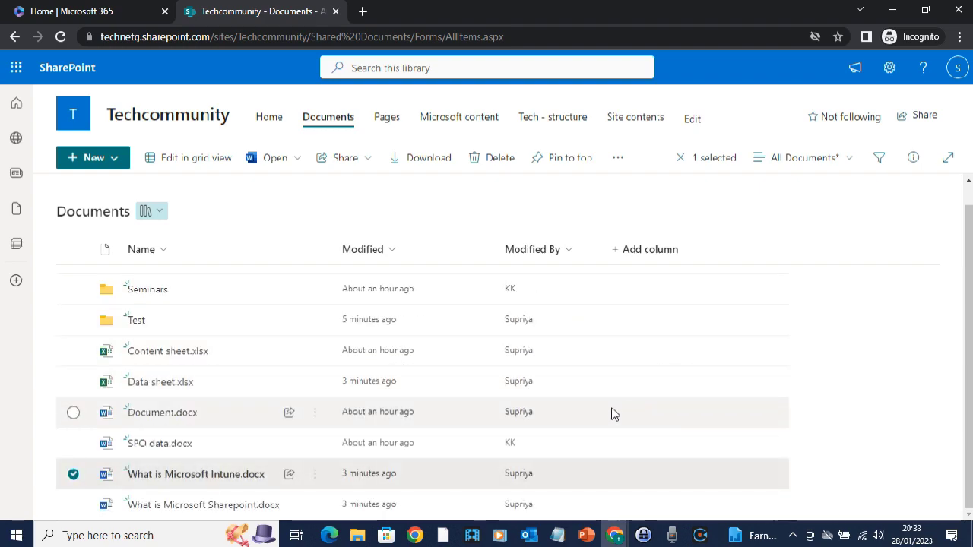
Open the Microsoft content library and examine its full web address
{"action": "scroll", "coordinate": [611, 399], "scroll_direction": "up", "scroll_amount": 1}
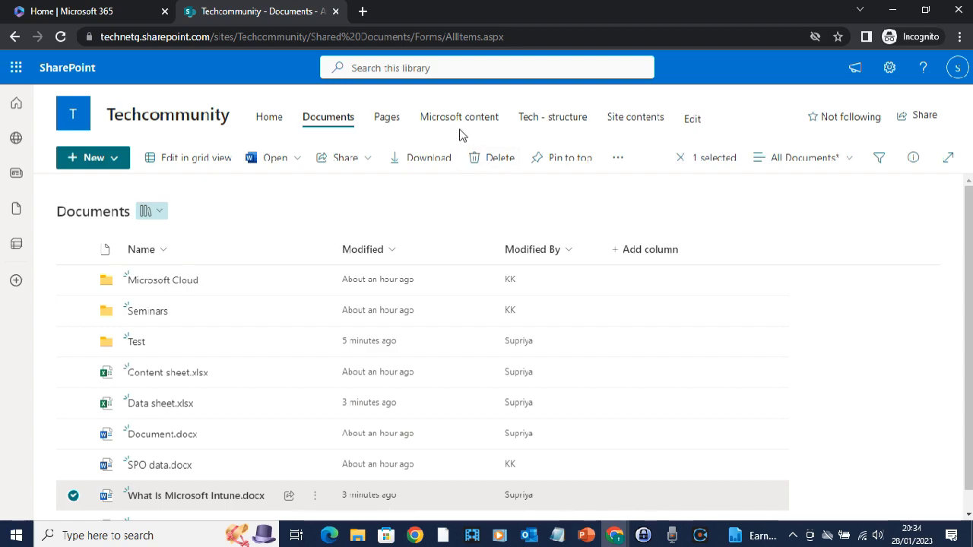
{"action": "left_click", "coordinate": [392, 119]}
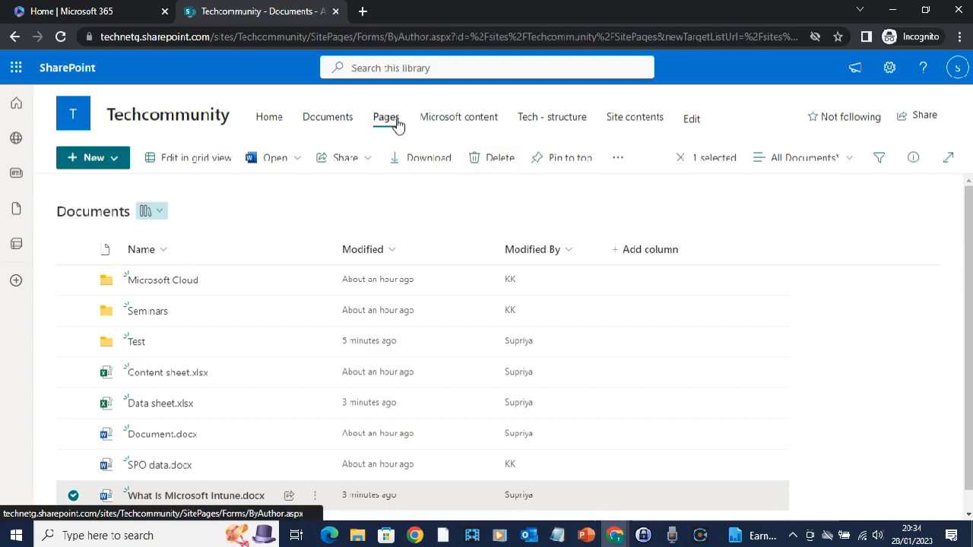
{"action": "left_click", "coordinate": [461, 122]}
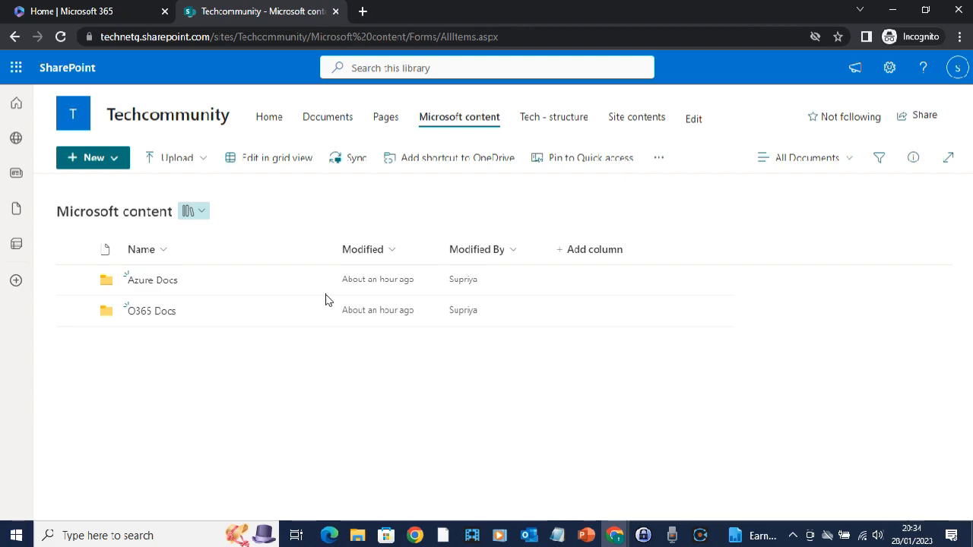
{"action": "left_click", "coordinate": [565, 37]}
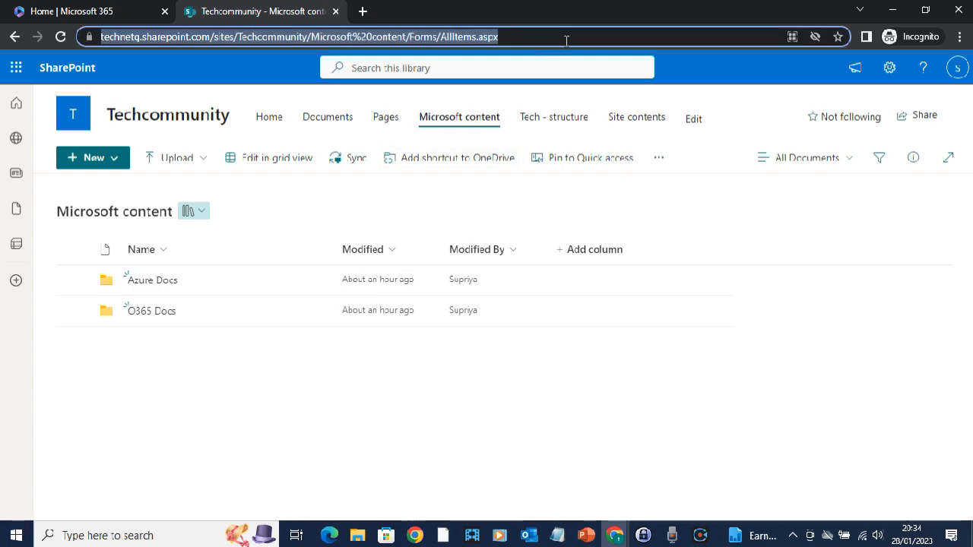
{"action": "left_click", "coordinate": [566, 39]}
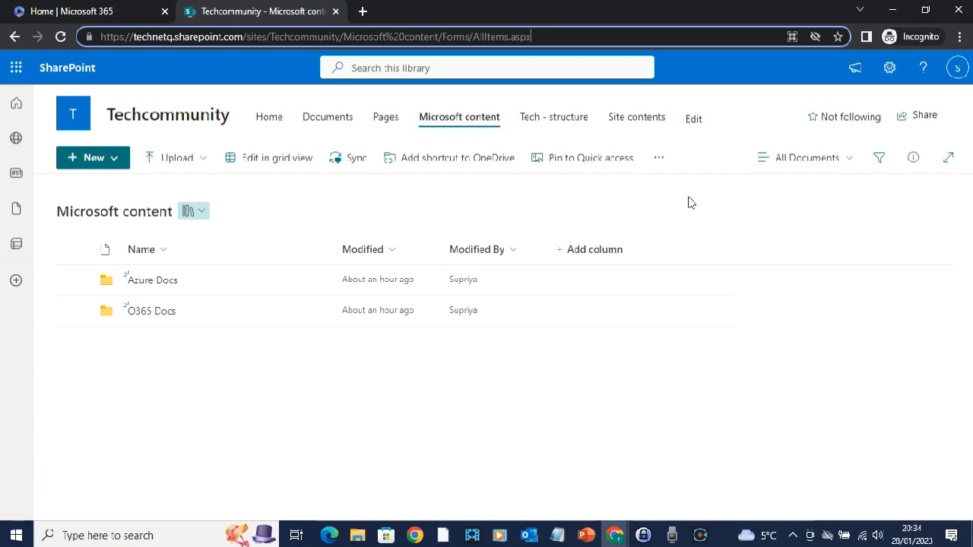
Delete Content sheet.xlsx from the Documents library, sending it to the site recycle bin
{"action": "left_click", "coordinate": [346, 124]}
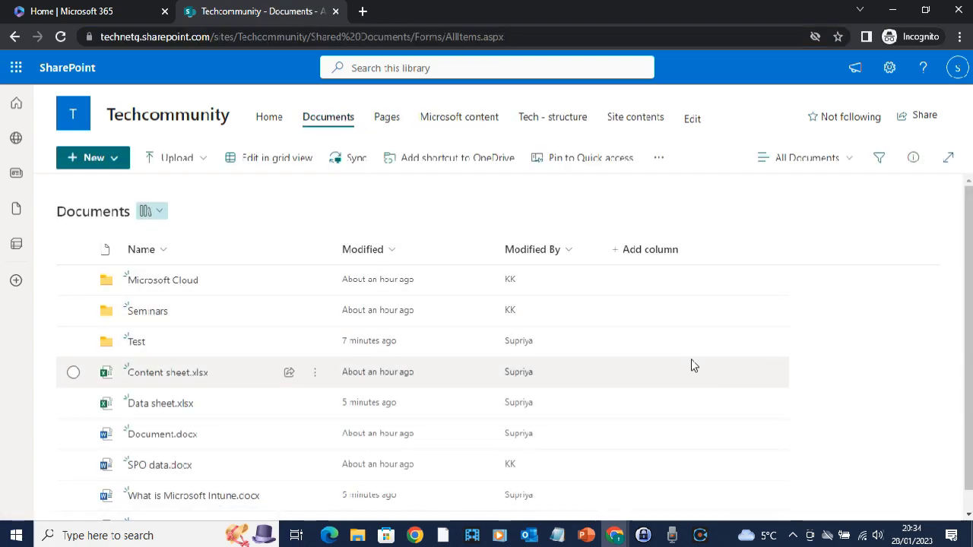
{"action": "scroll", "coordinate": [691, 365], "scroll_direction": "down", "scroll_amount": 1}
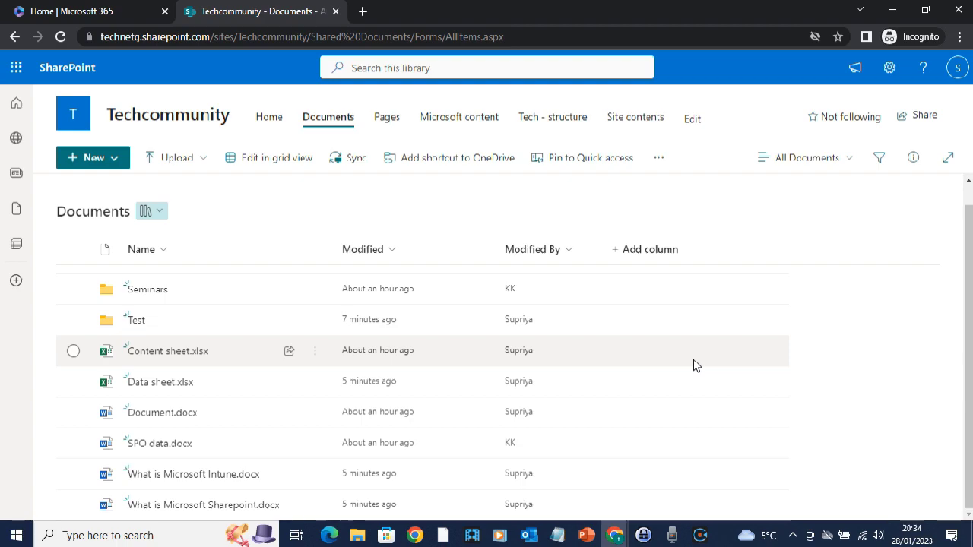
{"action": "scroll", "coordinate": [693, 366], "scroll_direction": "up", "scroll_amount": 1}
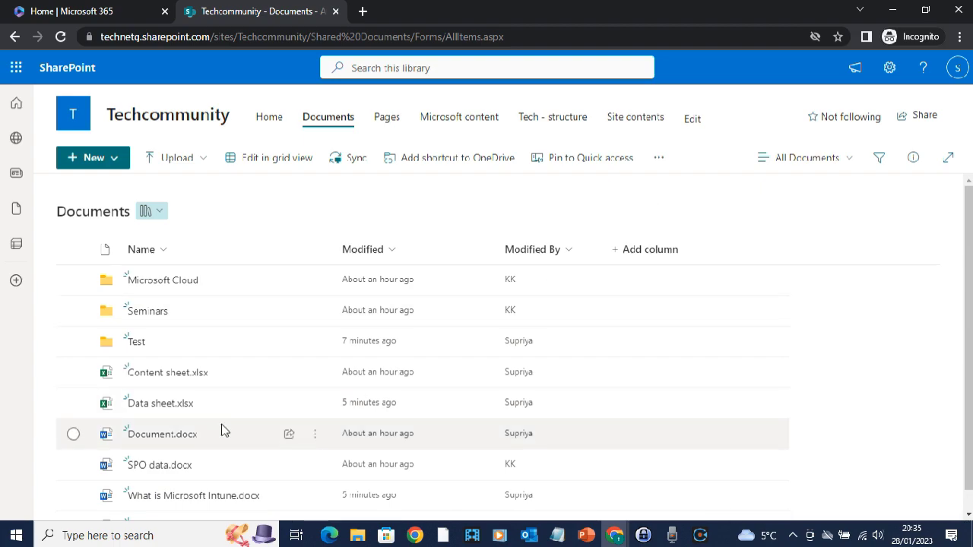
{"action": "left_click", "coordinate": [73, 372]}
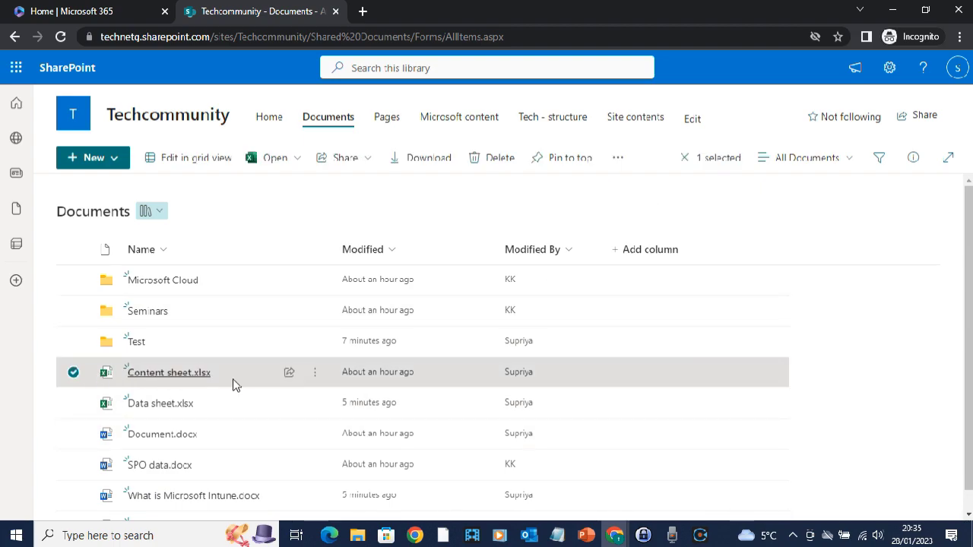
{"action": "left_click", "coordinate": [315, 372]}
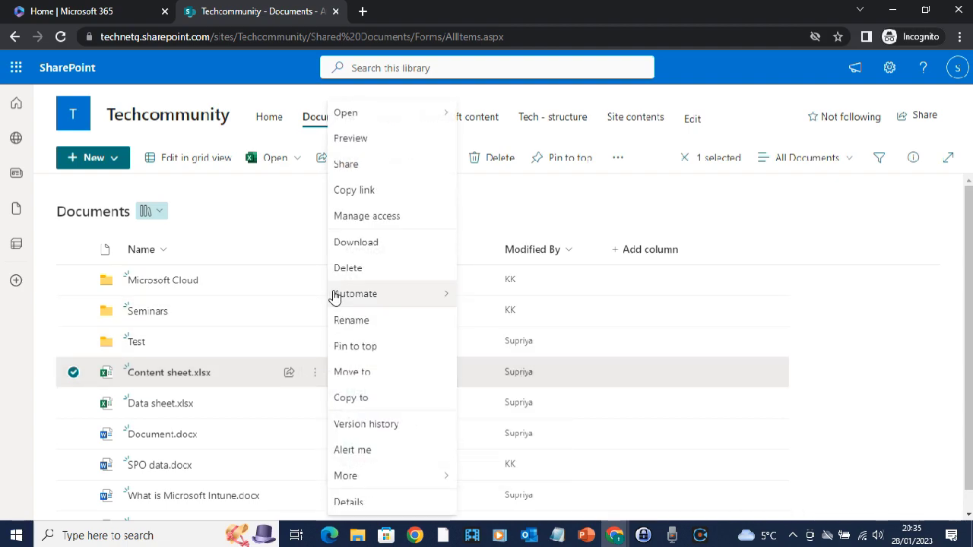
{"action": "left_click", "coordinate": [354, 271]}
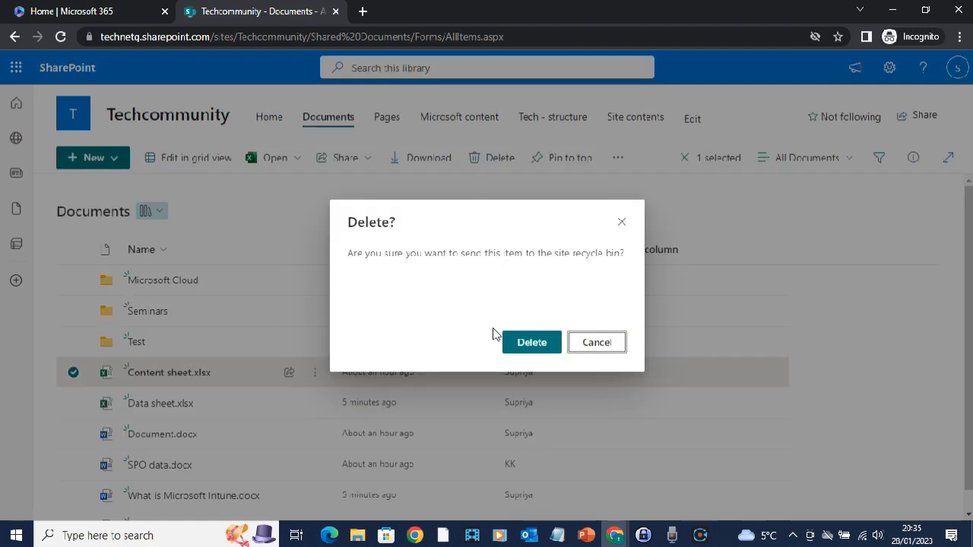
{"action": "left_click", "coordinate": [530, 344]}
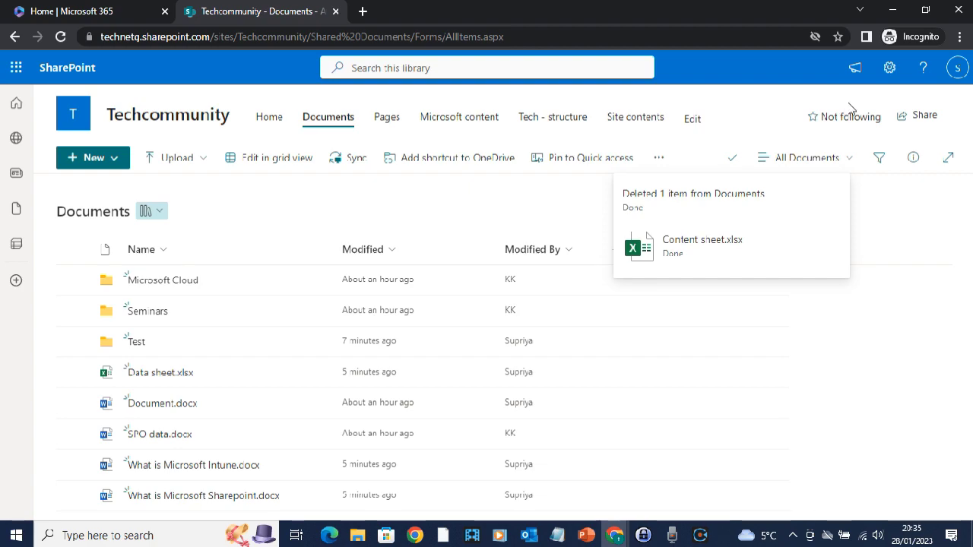
Open the Techcommunity site's recycle bin from its site contents
{"action": "left_click", "coordinate": [893, 70]}
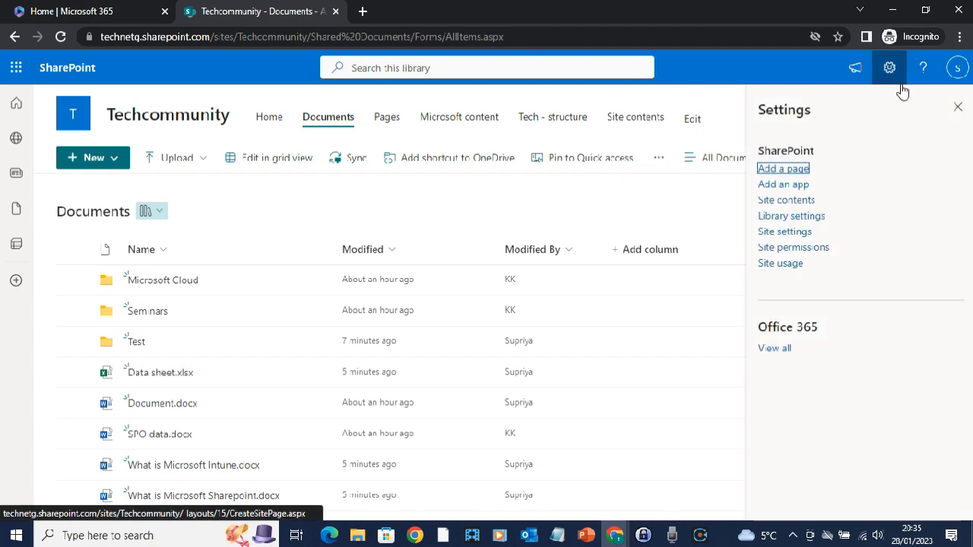
{"action": "left_click", "coordinate": [804, 202]}
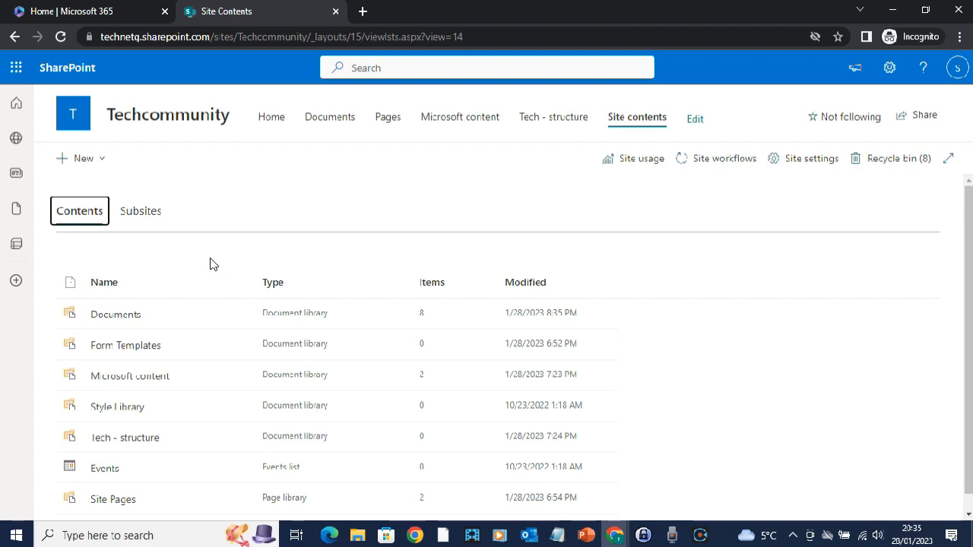
{"action": "scroll", "coordinate": [251, 335], "scroll_direction": "down", "scroll_amount": 1}
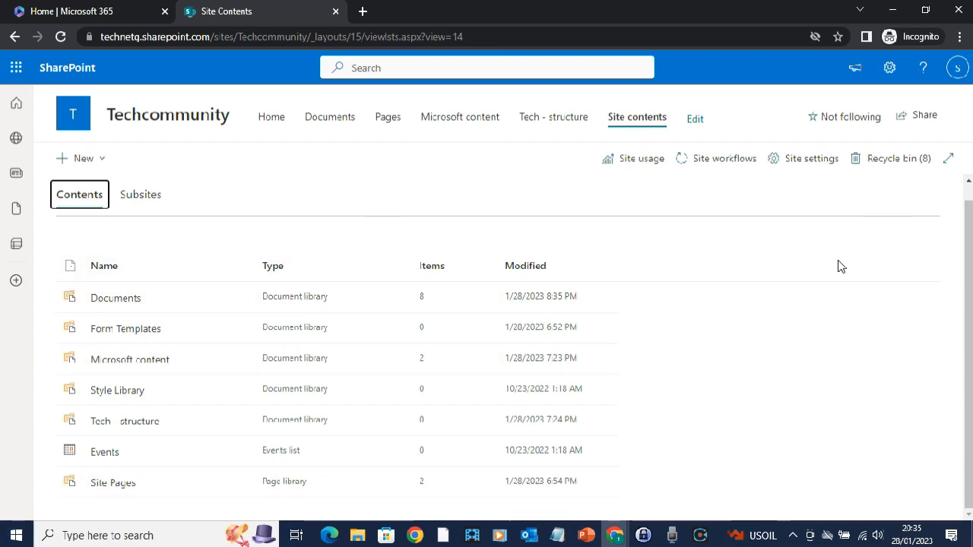
{"action": "left_click", "coordinate": [882, 158]}
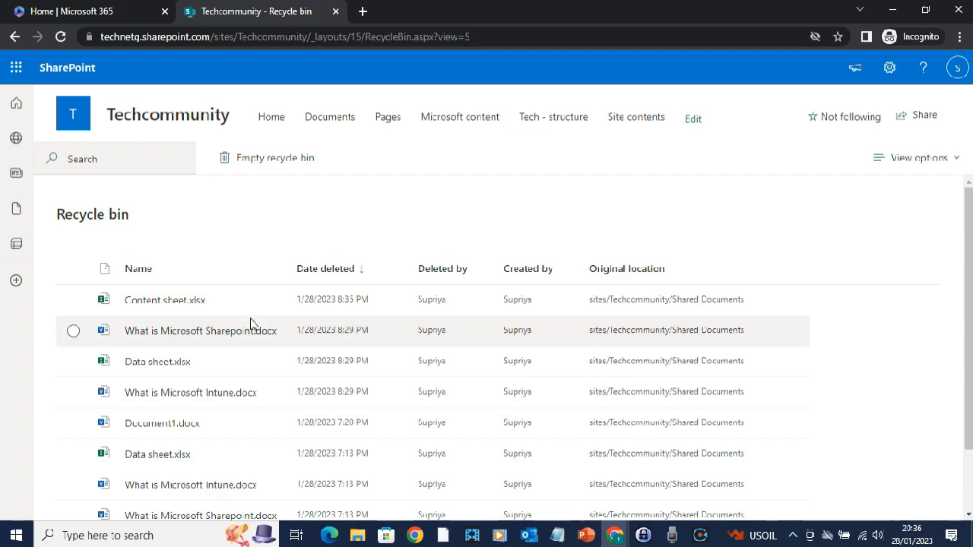
Restore Content sheet.xlsx from the recycle bin and empty the bin of all remaining items
{"action": "scroll", "coordinate": [251, 335], "scroll_direction": "down", "scroll_amount": 1}
{"action": "scroll", "coordinate": [281, 384], "scroll_direction": "up", "scroll_amount": 1}
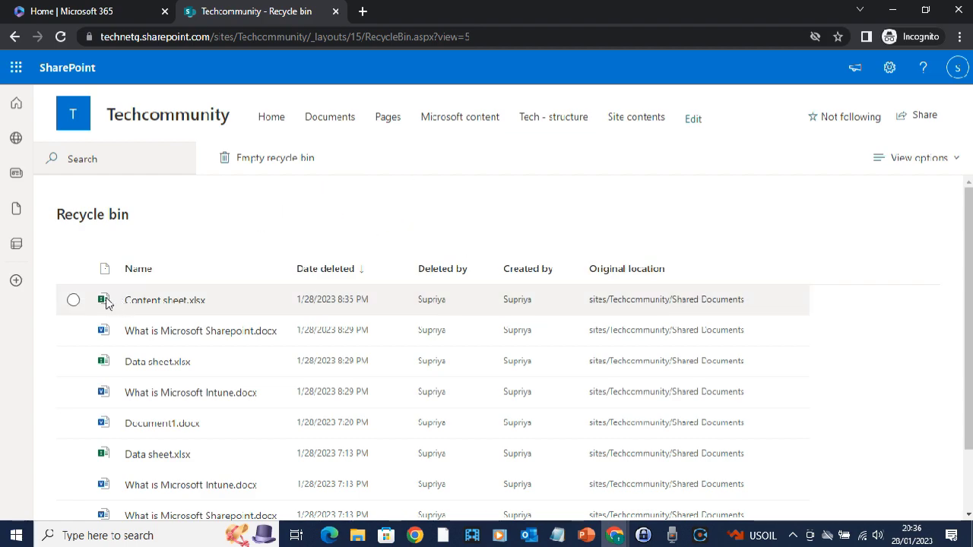
{"action": "left_click", "coordinate": [72, 301]}
{"action": "left_click", "coordinate": [307, 158]}
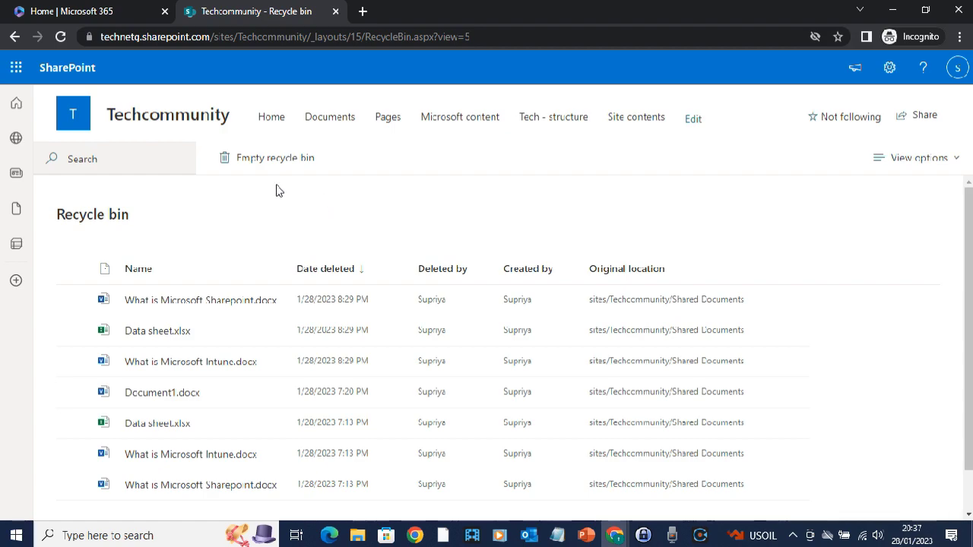
{"action": "left_click", "coordinate": [283, 166]}
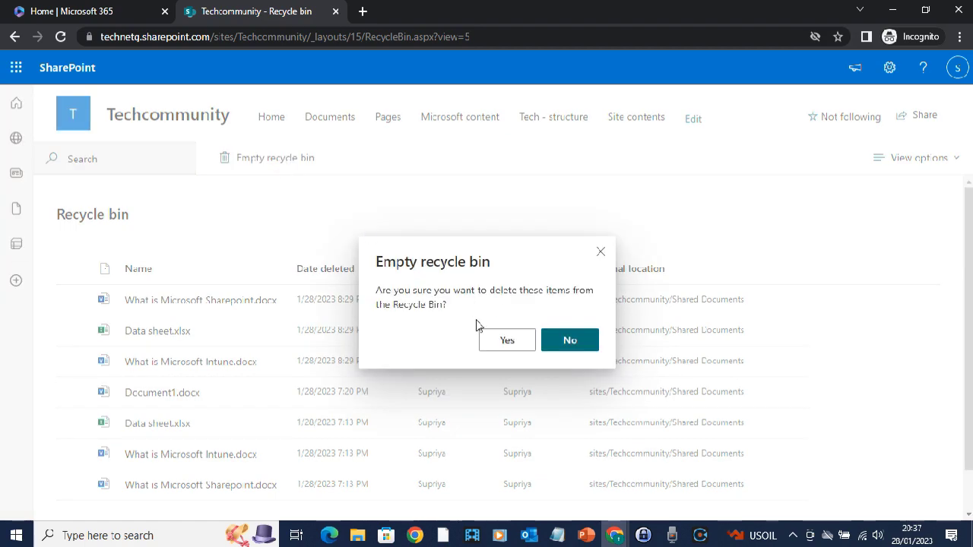
{"action": "left_click", "coordinate": [511, 348]}
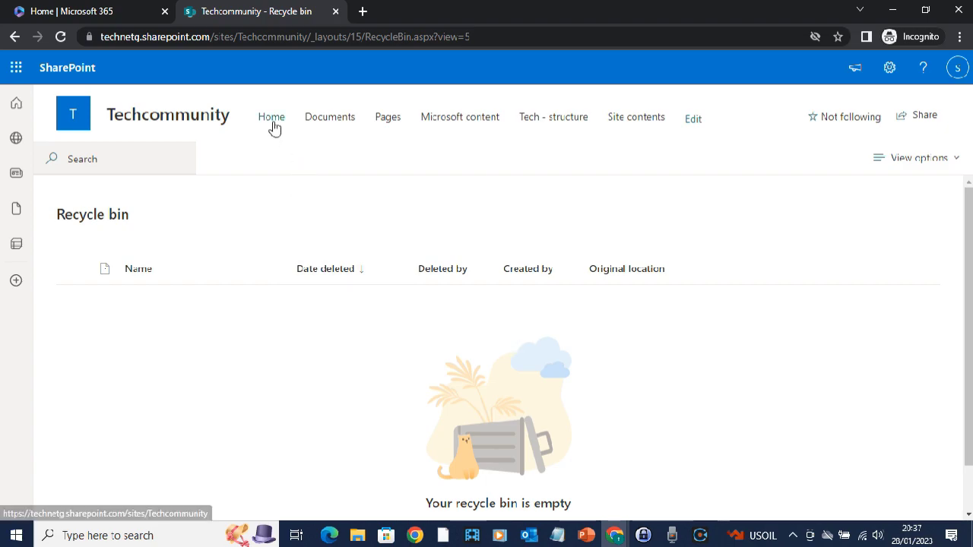
Check the Documents library for the restored Content sheet.xlsx and return to the site's home page
{"action": "left_click", "coordinate": [329, 119]}
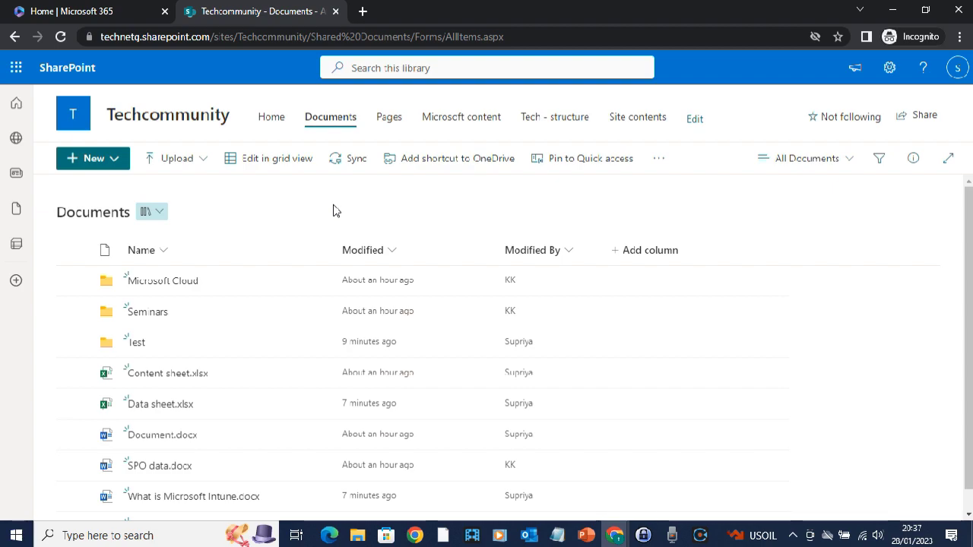
{"action": "scroll", "coordinate": [286, 349], "scroll_direction": "down", "scroll_amount": 1}
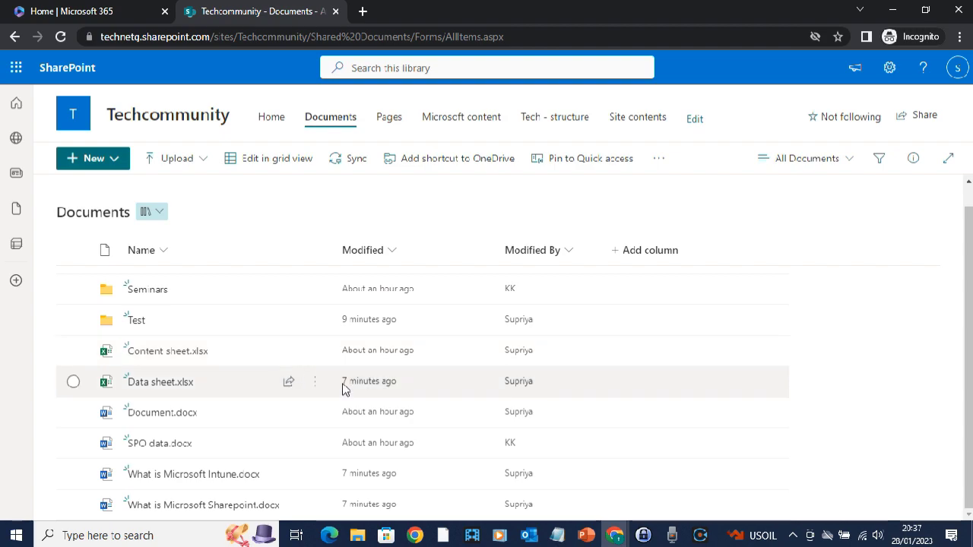
{"action": "mouse_move", "coordinate": [203, 353]}
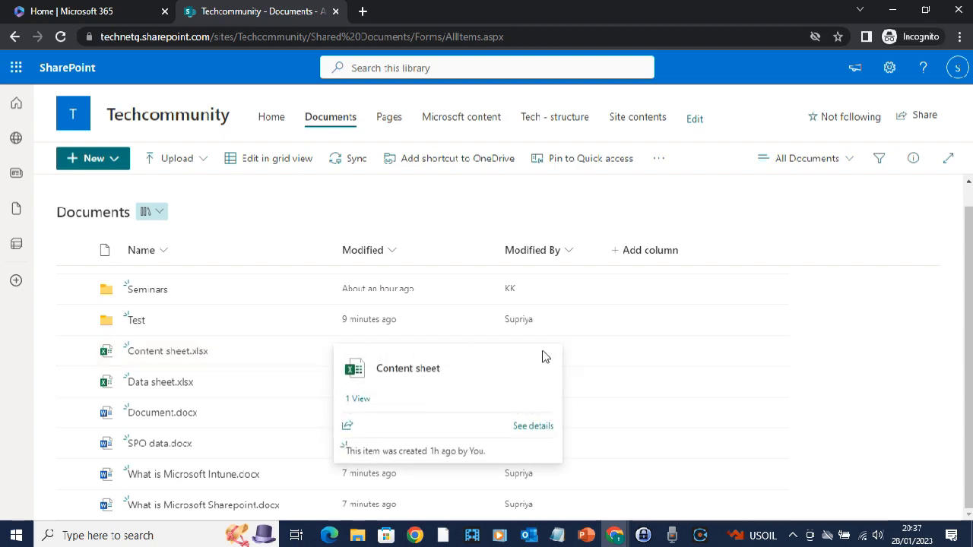
{"action": "scroll", "coordinate": [253, 323], "scroll_direction": "up", "scroll_amount": 1}
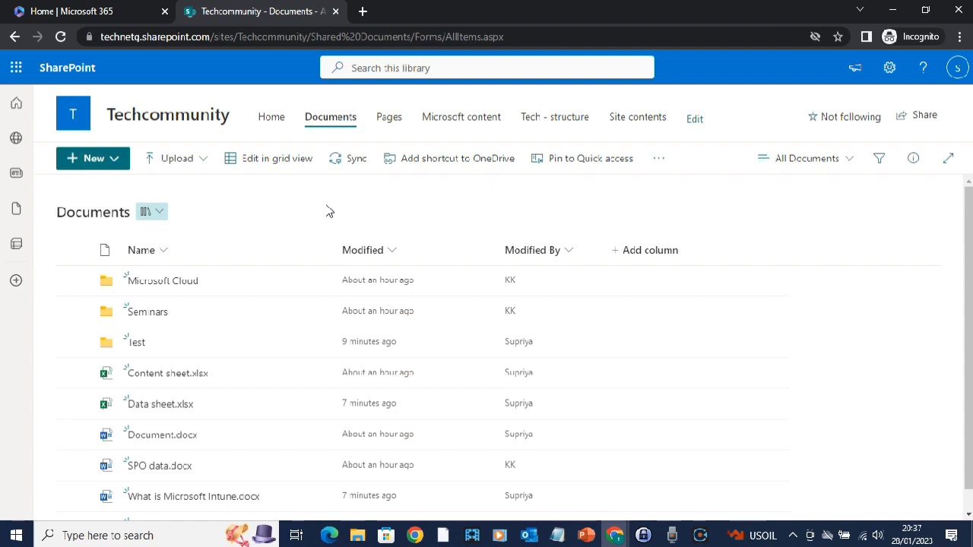
{"action": "left_click", "coordinate": [273, 121]}
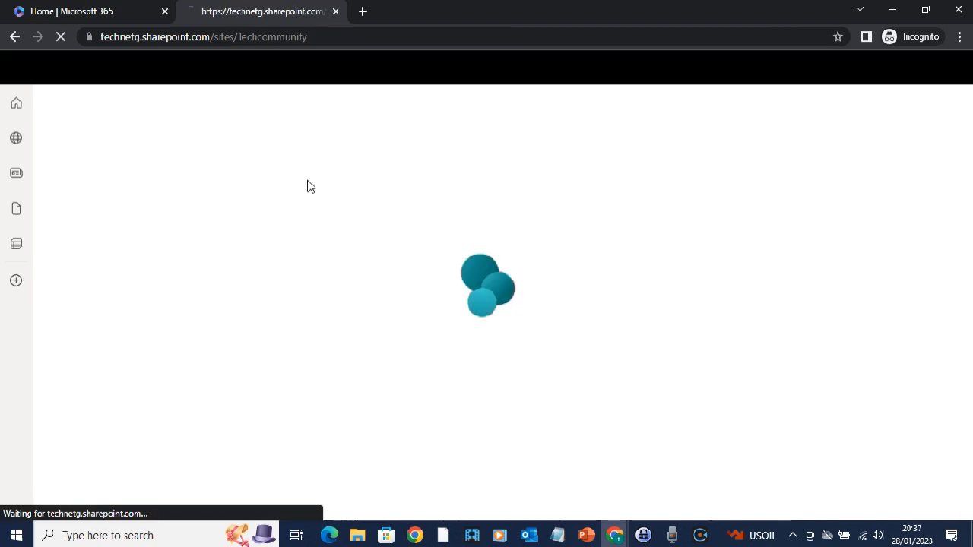